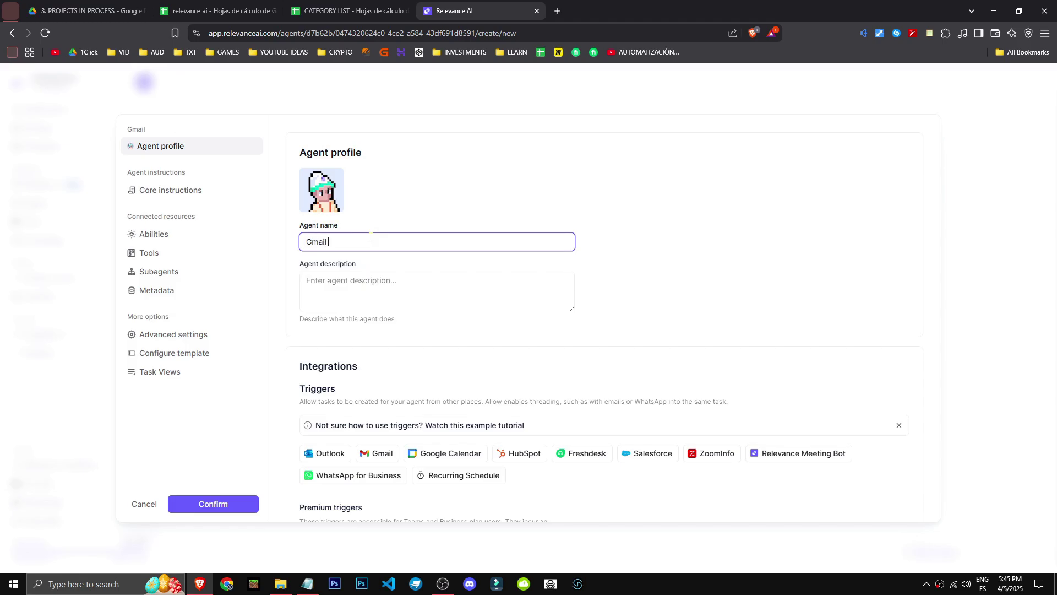
# Name the new agent "Gmail category"
pyautogui.write('ry')
pyautogui.click(340, 242)
pyautogui.press('BackSpace')
pyautogui.write('t')
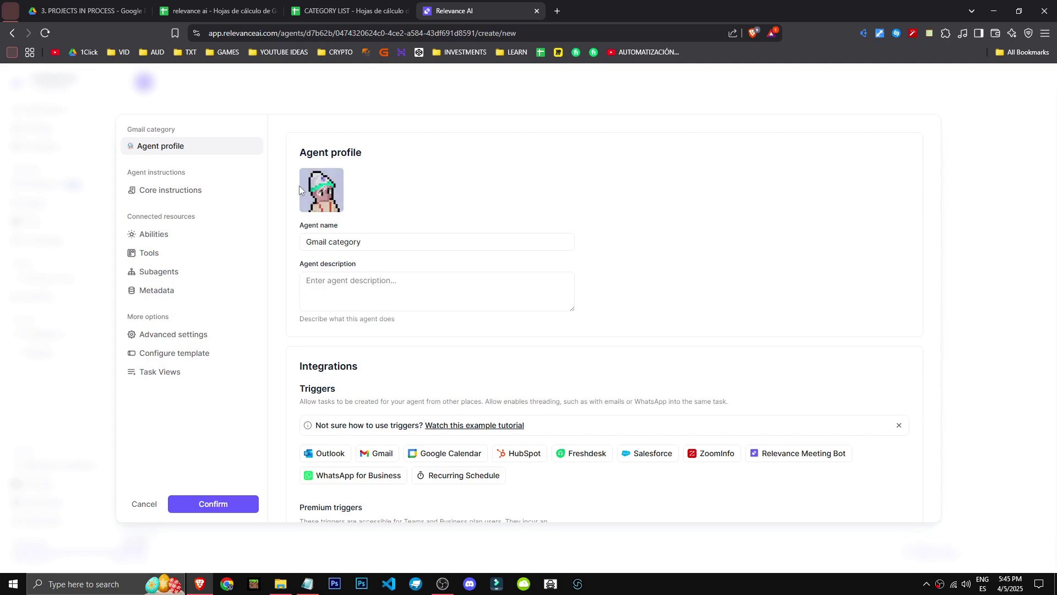
# Replace the agent's avatar with the last preset image, and view the custom avatar upload without choosing a file
pyautogui.moveTo(303, 146); pyautogui.dragTo(388, 153)
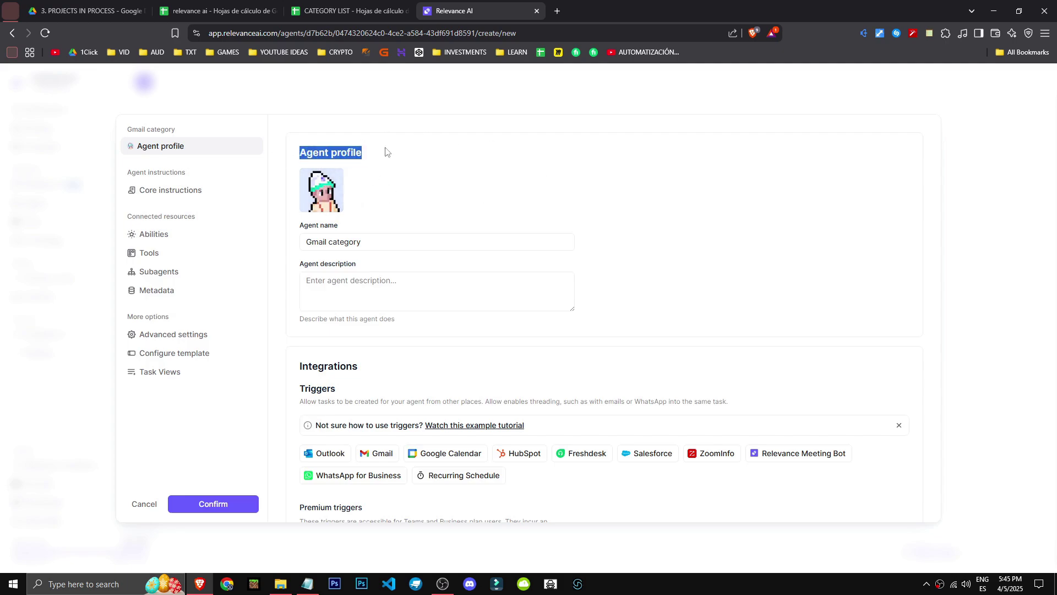
pyautogui.click(321, 190)
pyautogui.click(487, 282)
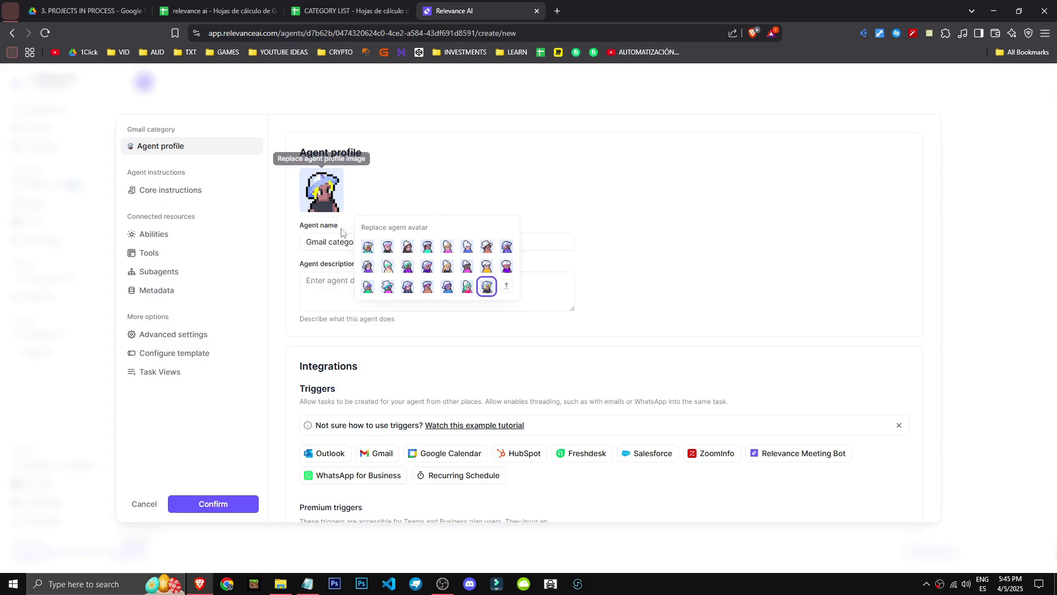
pyautogui.click(506, 286)
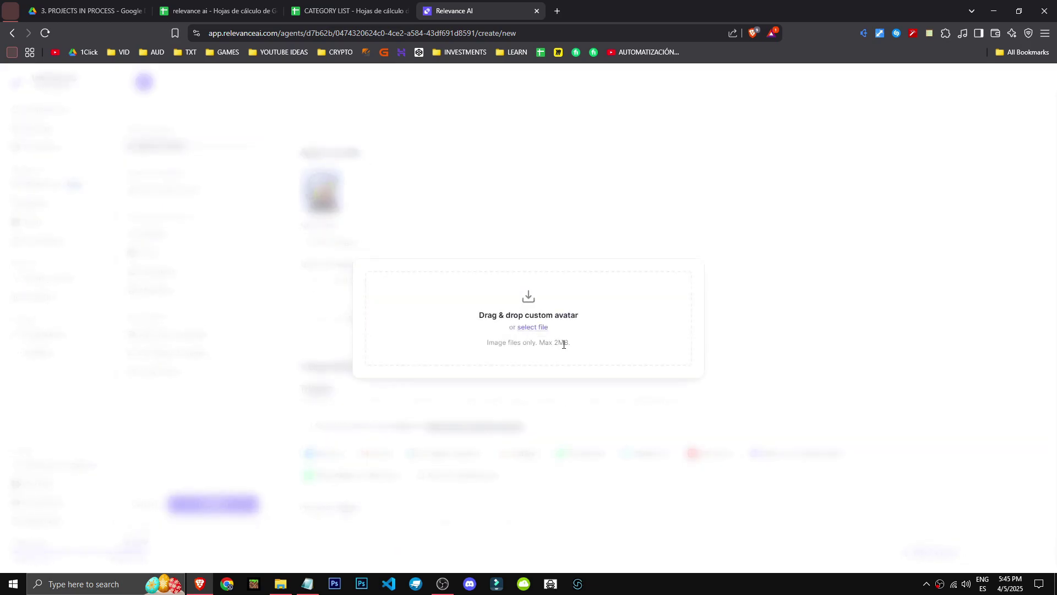
pyautogui.click(604, 214)
# Fill in the agent description as "Categoriza los gmails en clients, doubts & errors"
pyautogui.click(406, 292)
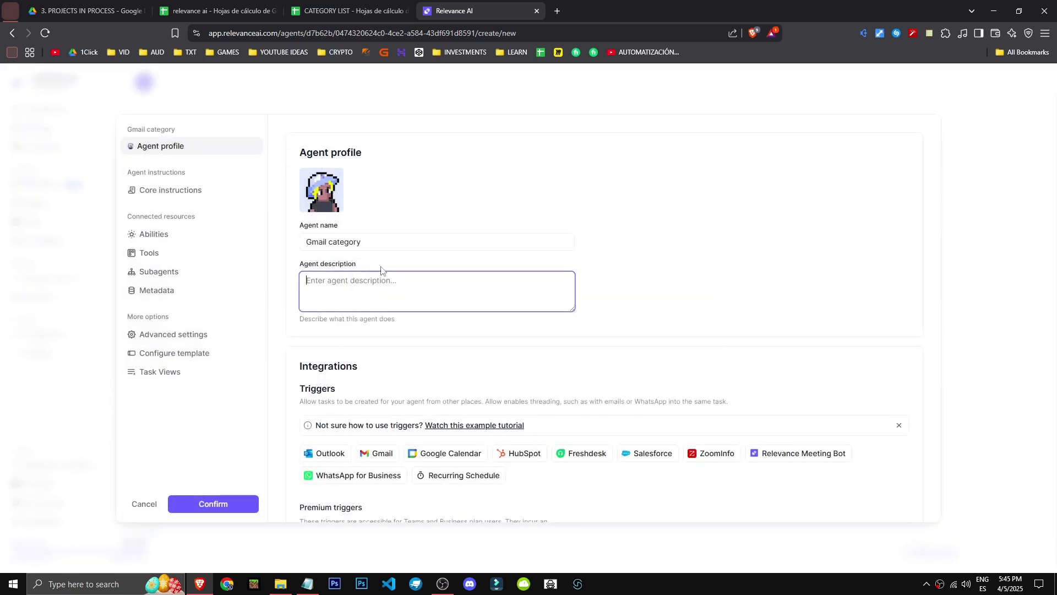
pyautogui.write('Categori')
pyautogui.write('za los gails')
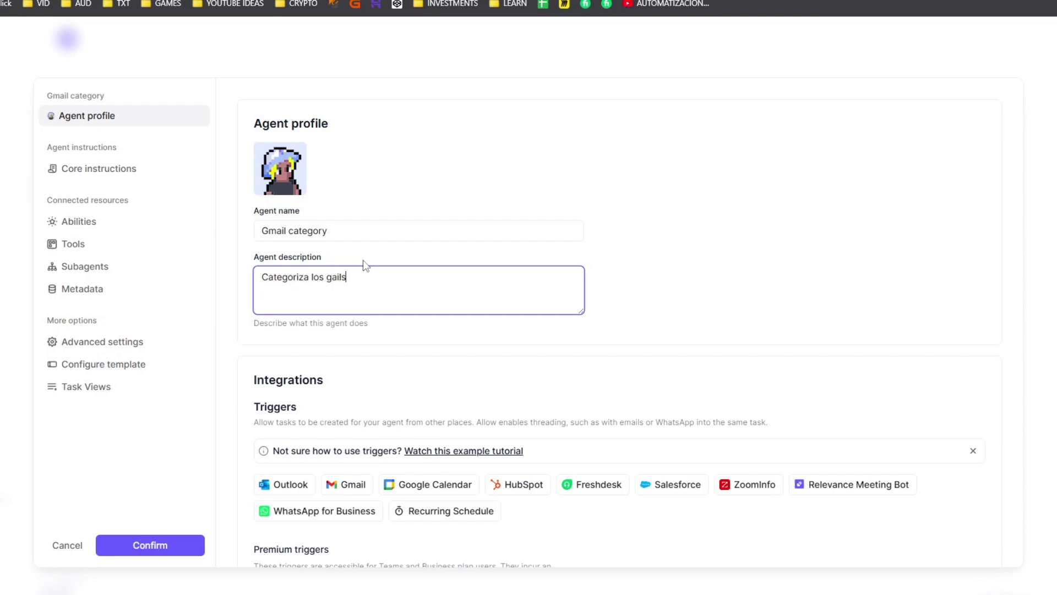
pyautogui.press('BackSpace')
pyautogui.press('BackSpace')
pyautogui.press('BackSpace')
pyautogui.write('mails en ins')
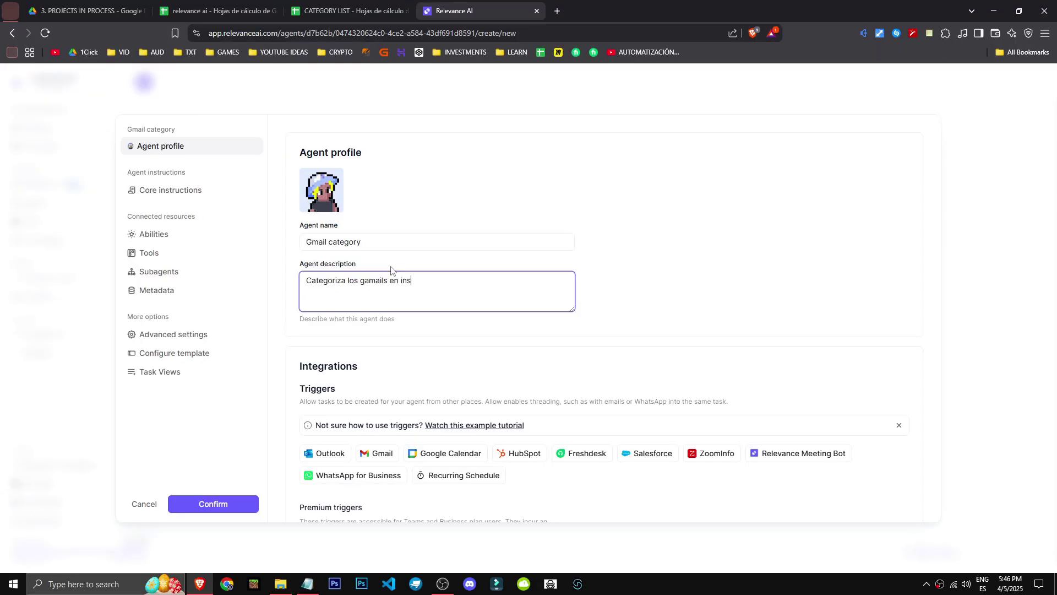
pyautogui.press('BackSpace')
pyautogui.write('vestment,')
pyautogui.press('BackSpace')
pyautogui.press('BackSpace')
pyautogui.press('BackSpace')
pyautogui.press('BackSpace')
pyautogui.press('BackSpace')
pyautogui.press('BackSpace')
pyautogui.press('BackSpace')
pyautogui.press('BackSpace')
pyautogui.press('BackSpace')
pyautogui.press('BackSpace')
pyautogui.press('BackSpace')
pyautogui.press('BackSpace')
pyautogui.write('clients, doubts ')
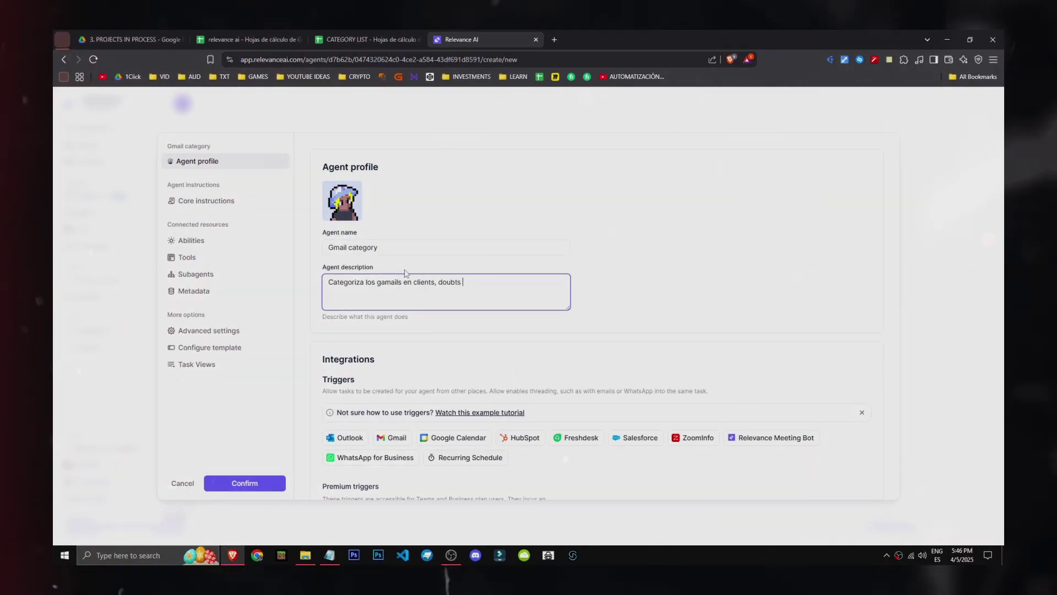
pyautogui.write('& erro')
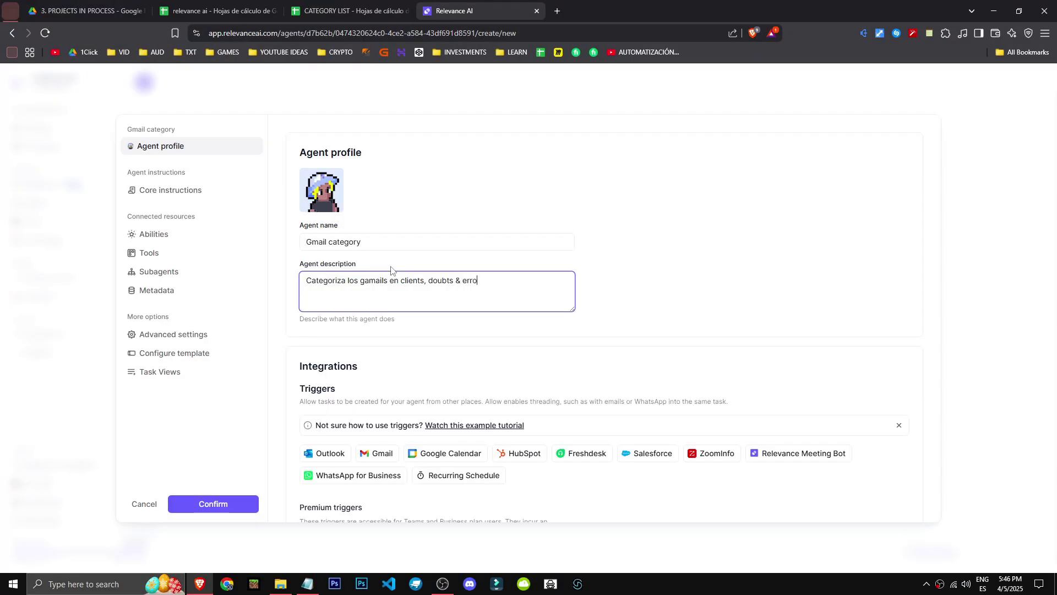
pyautogui.write('rs')
pyautogui.click(369, 280)
pyautogui.press('BackSpace')
# Start setting up a Gmail trigger for the agent and expand its advanced filter options
pyautogui.scroll(-2, 602, 355)
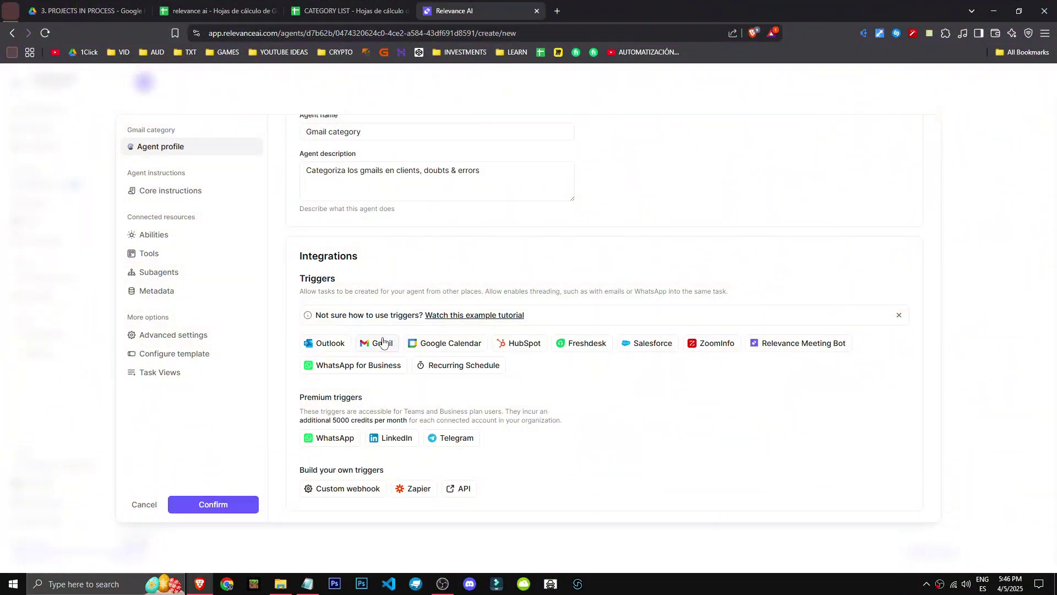
pyautogui.click(383, 342)
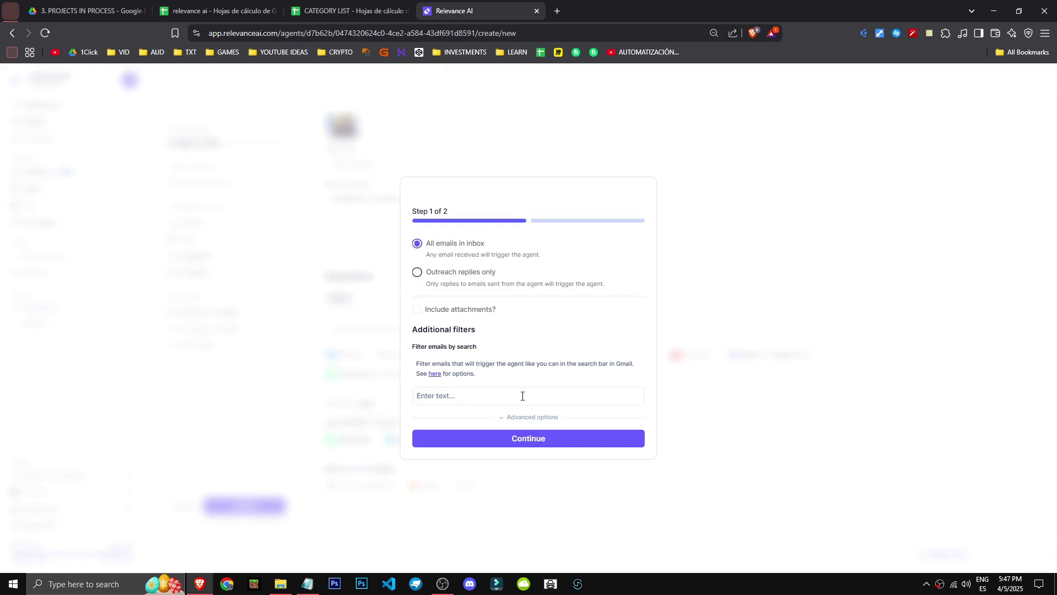
pyautogui.click(527, 417)
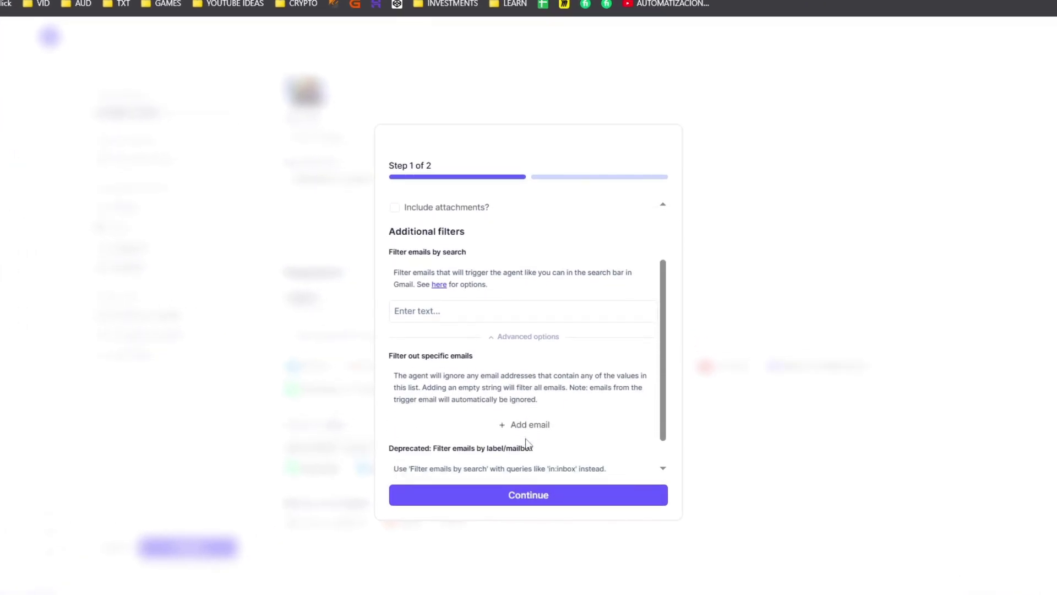
pyautogui.scroll(-1, 527, 443)
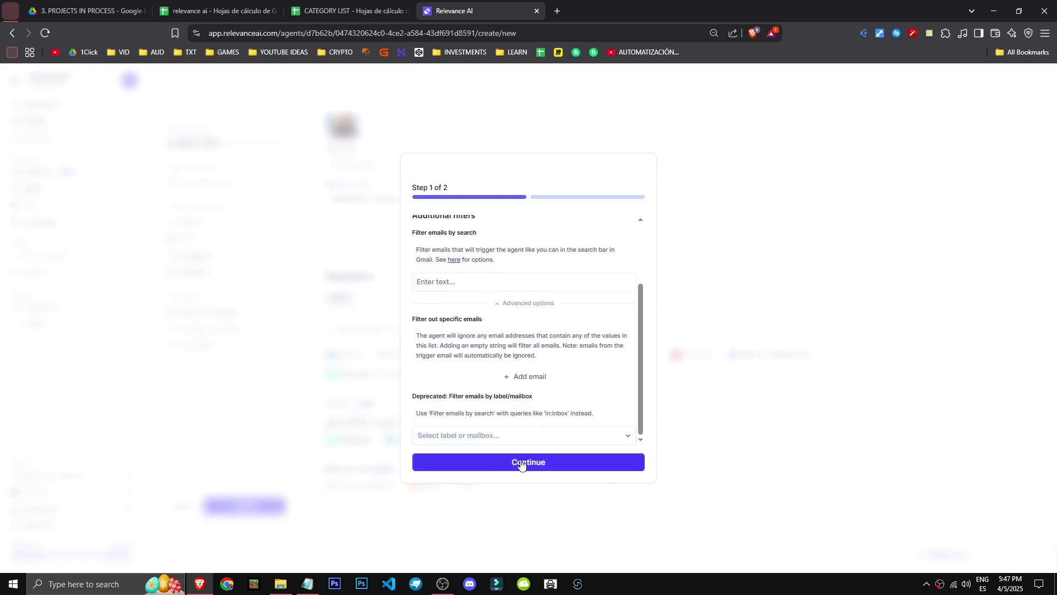
# Check which choices the trigger offers for filtering emails by label or mailbox
pyautogui.moveTo(414, 396); pyautogui.dragTo(526, 397)
pyautogui.click(525, 398)
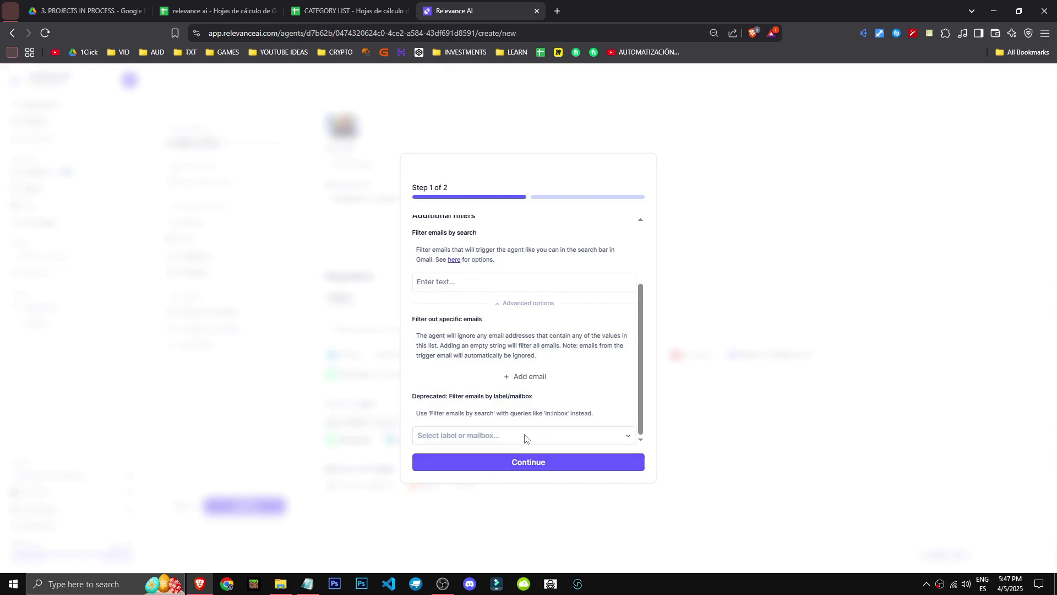
pyautogui.click(489, 436)
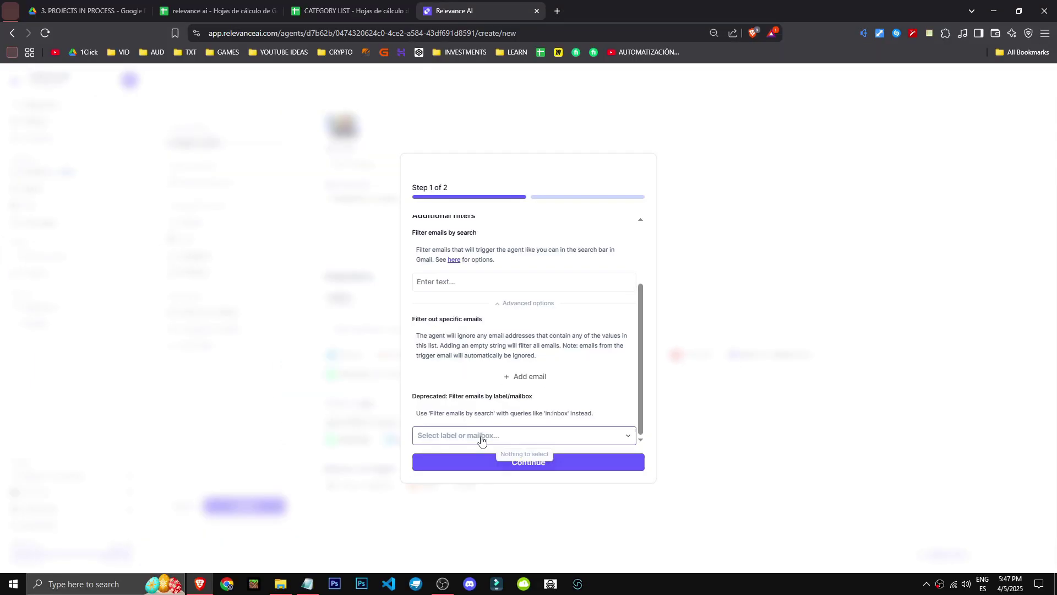
pyautogui.click(481, 436)
pyautogui.click(482, 436)
pyautogui.click(589, 433)
pyautogui.scroll(1, 468, 394)
pyautogui.click(456, 343)
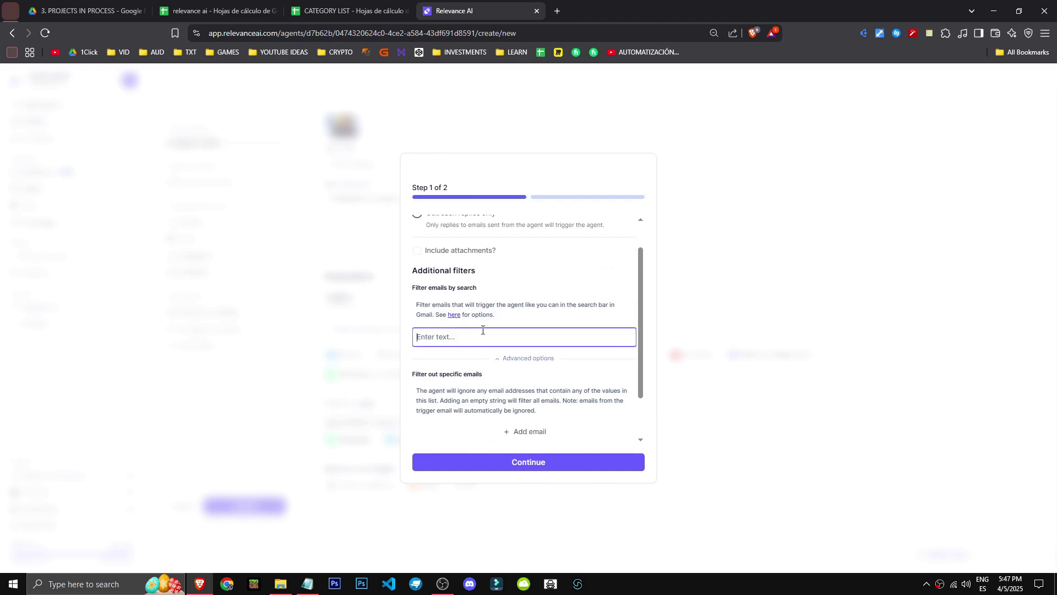
pyautogui.write('is')
pyautogui.press('BackSpace')
pyautogui.press('BackSpace')
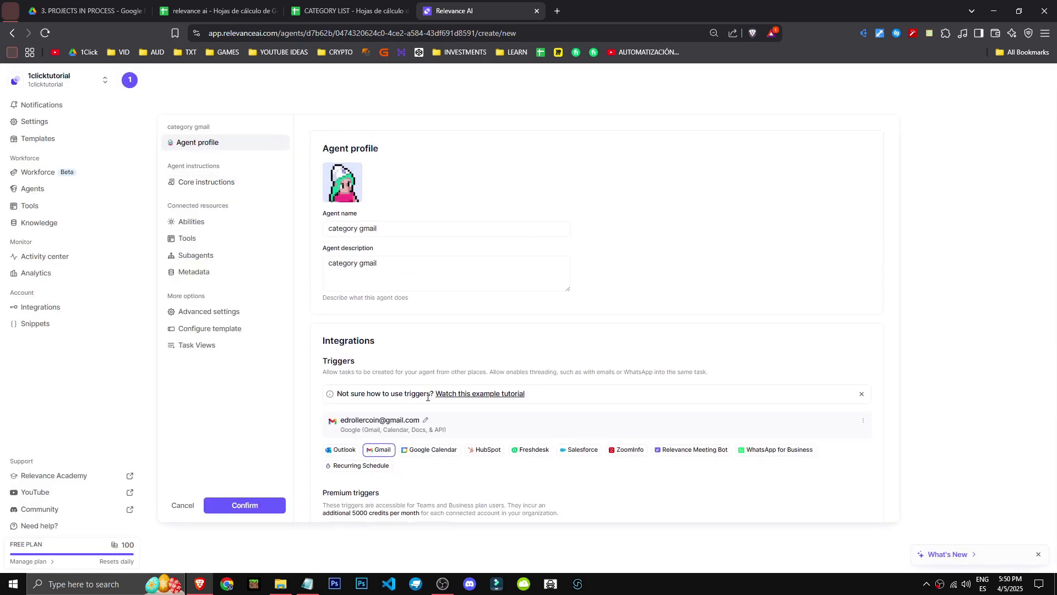
# Open the agent's core instructions and bring up the prompt section outline in Notepad with all its text selected
pyautogui.scroll(-2, 427, 396)
pyautogui.click(202, 187)
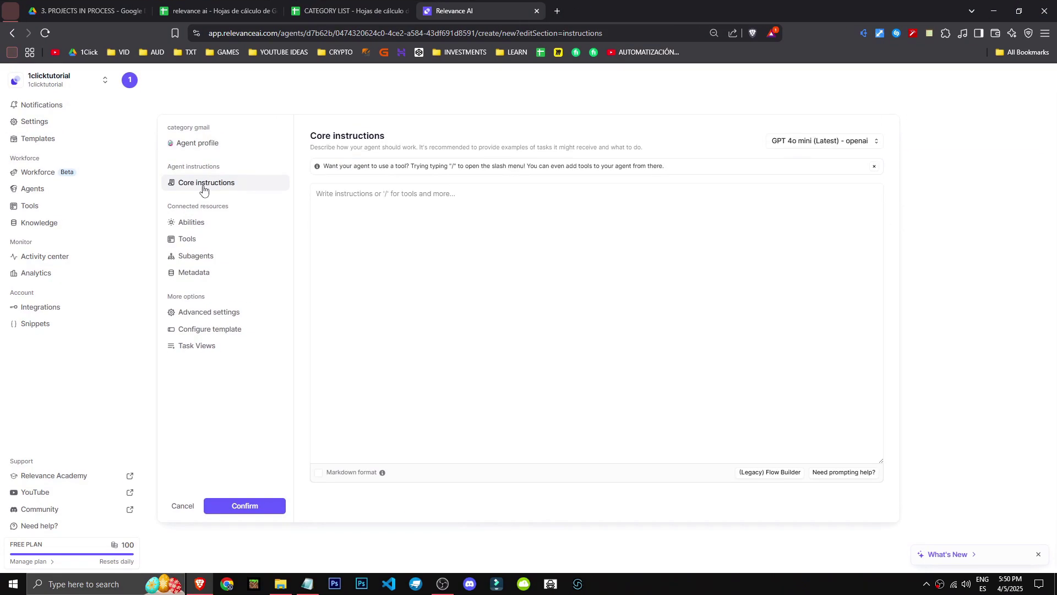
pyautogui.click(306, 584)
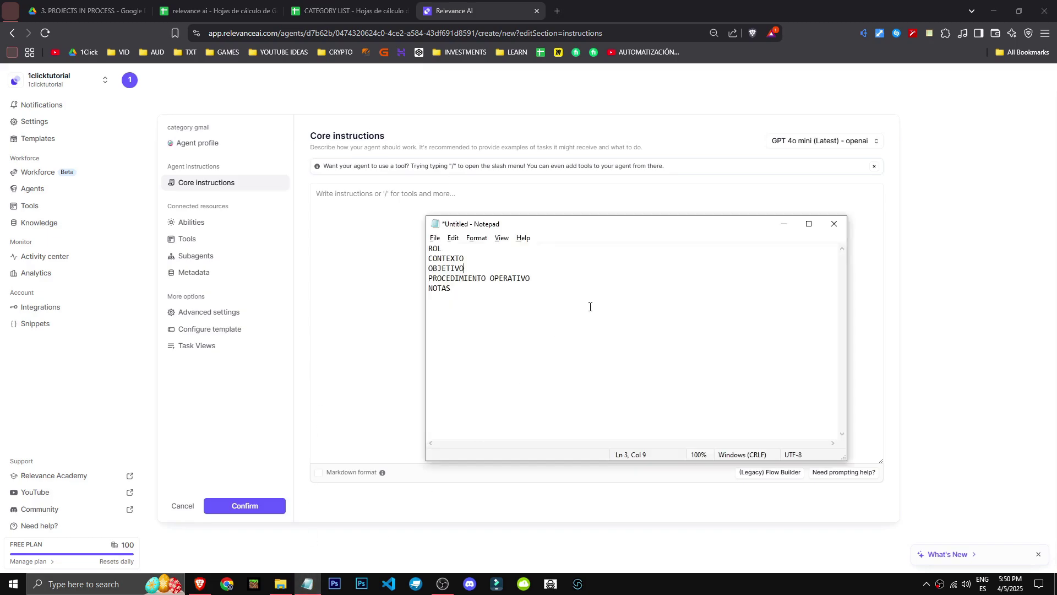
pyautogui.hotkey('ctrl', 'a')
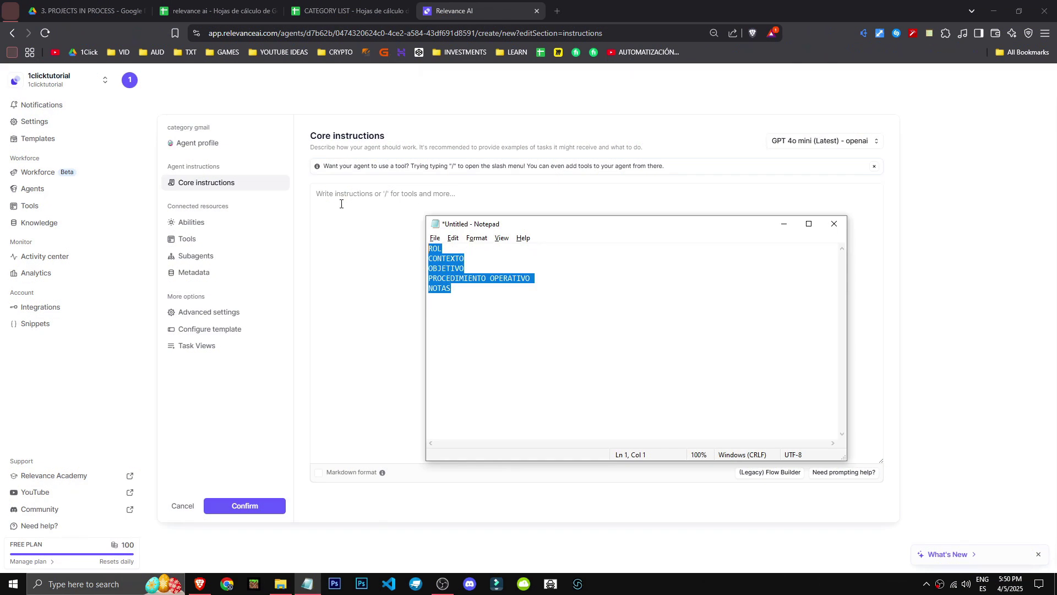
# Enter the headings ROLE, CONTEXT and OBJECTIVE on separate lines in the agent's core instructions
pyautogui.click(342, 203)
pyautogui.write('ROLE')
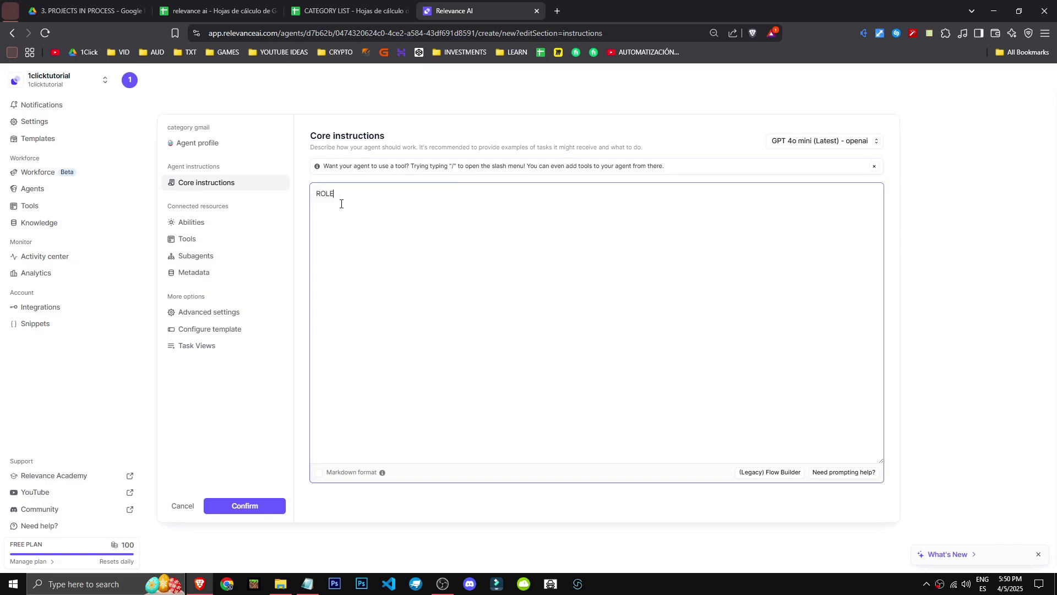
pyautogui.press('Return')
pyautogui.write('CONTEXT')
pyautogui.press('Return')
pyautogui.write('OBJEC')
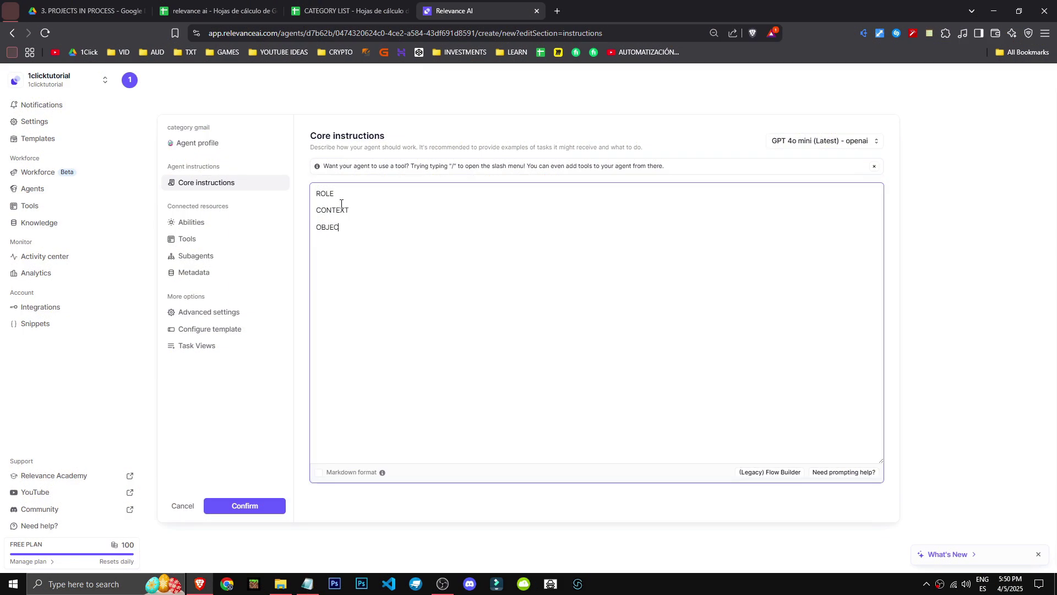
pyautogui.write('TIVE')
# Consult the Notepad outline and add the headings OPERATIVE and NOTES below OBJECTIVE in the core instructions
pyautogui.hotkey('alt', 'Tab')
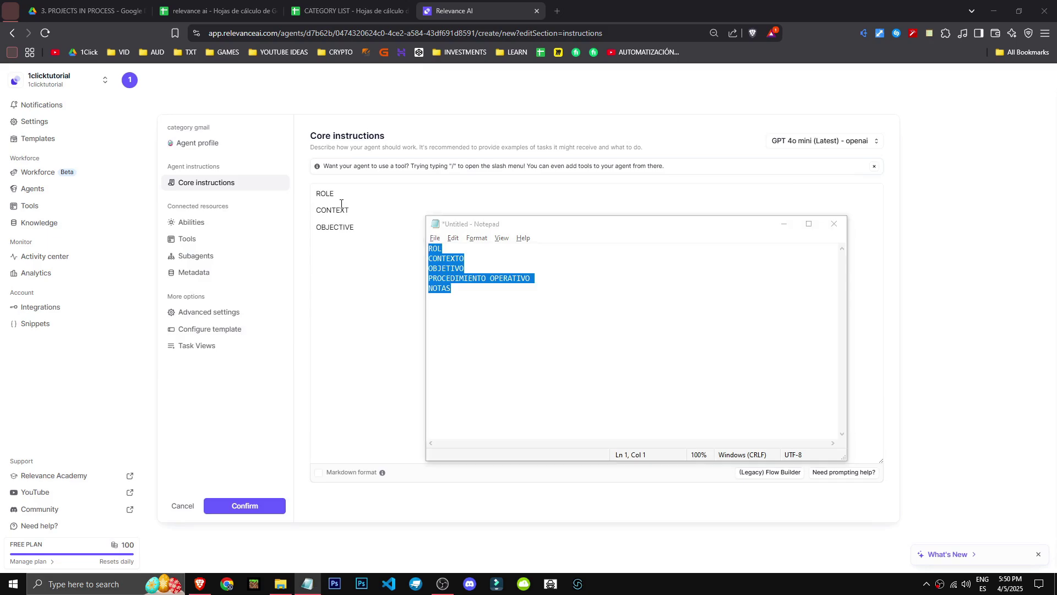
pyautogui.hotkey('alt', 'Tab')
pyautogui.press('Return')
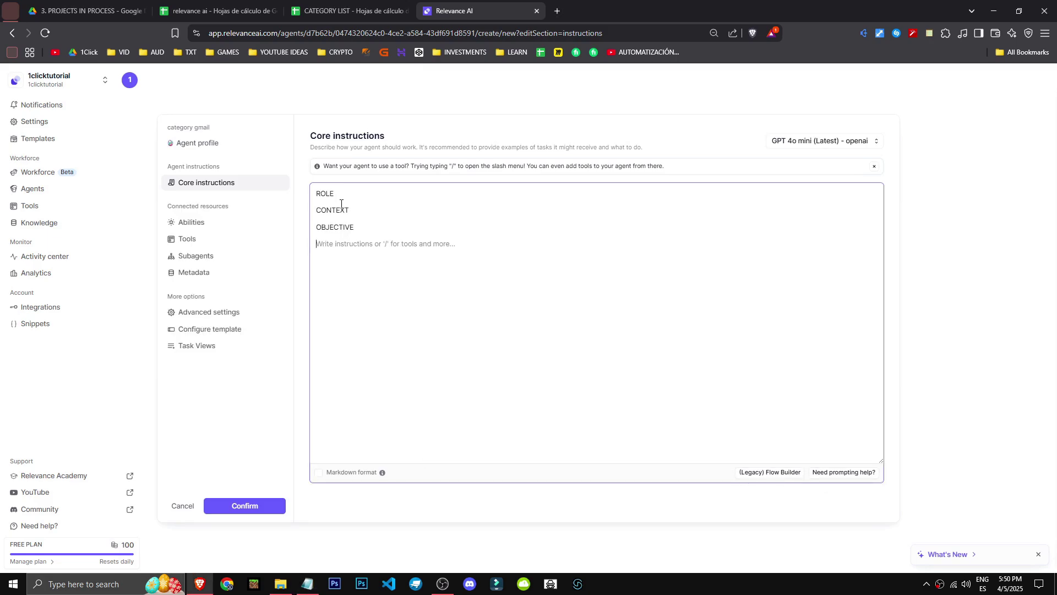
pyautogui.write('OPERA')
pyautogui.write('TIVE')
pyautogui.press('Return')
pyautogui.press('Return')
pyautogui.press('BackSpace')
pyautogui.write('NOTES')
pyautogui.press('Return')
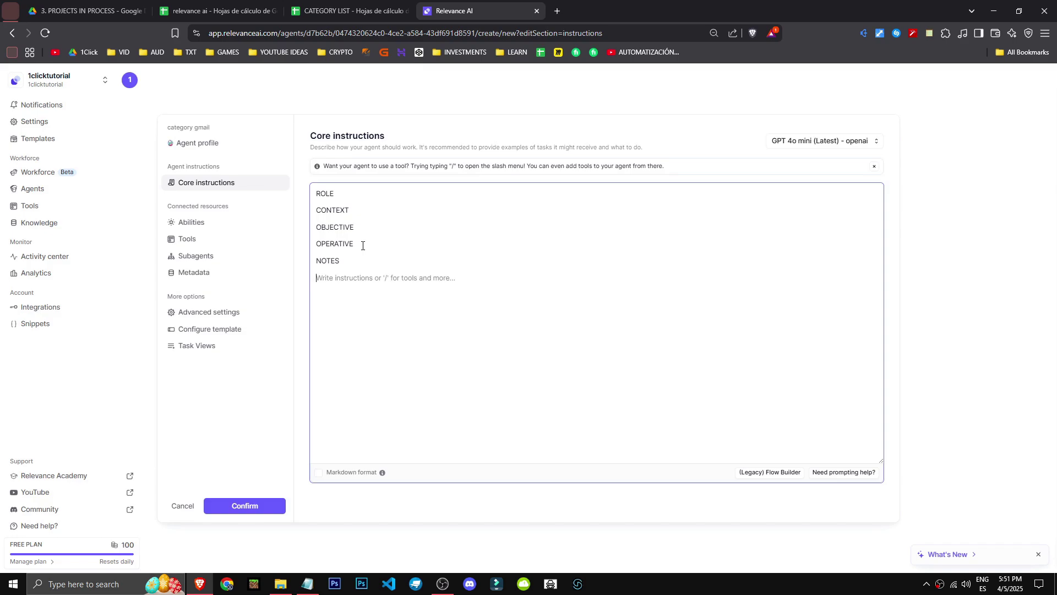
# Complete the NOTES line with ": I'm from spain, use that hour"
pyautogui.press('BackSpace')
pyautogui.press('Return')
pyautogui.press('BackSpace')
pyautogui.write(": I'm from spain, use tha")
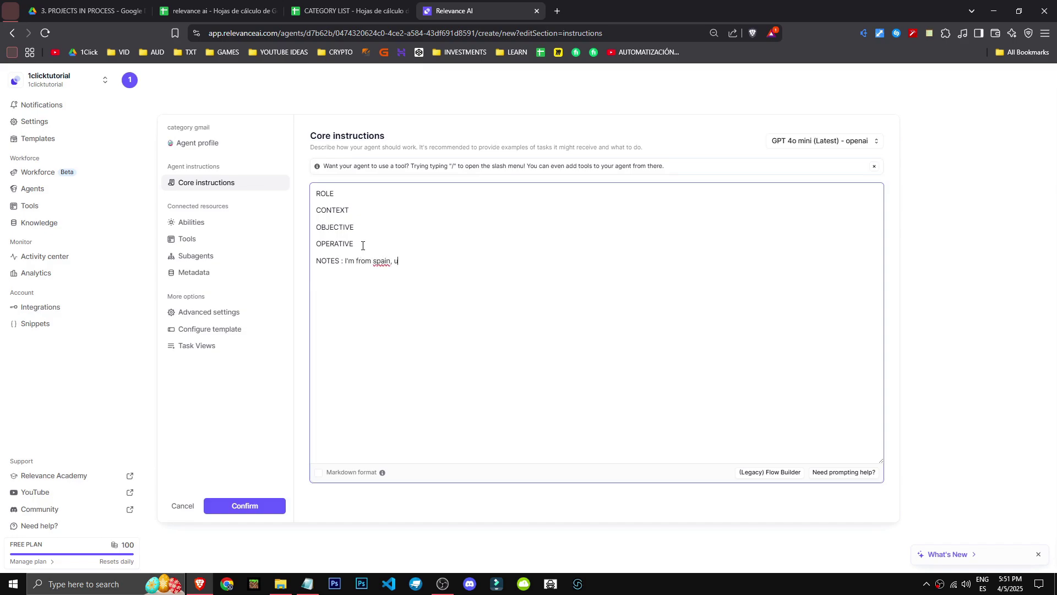
pyautogui.write('t hour')
# Insert three blank lines below the OPERATIVE heading
pyautogui.click(363, 245)
pyautogui.press('Return')
pyautogui.press('Return')
pyautogui.press('Return')
# Write "You're a subassistant" on a new line under the ROLE heading
pyautogui.click(355, 192)
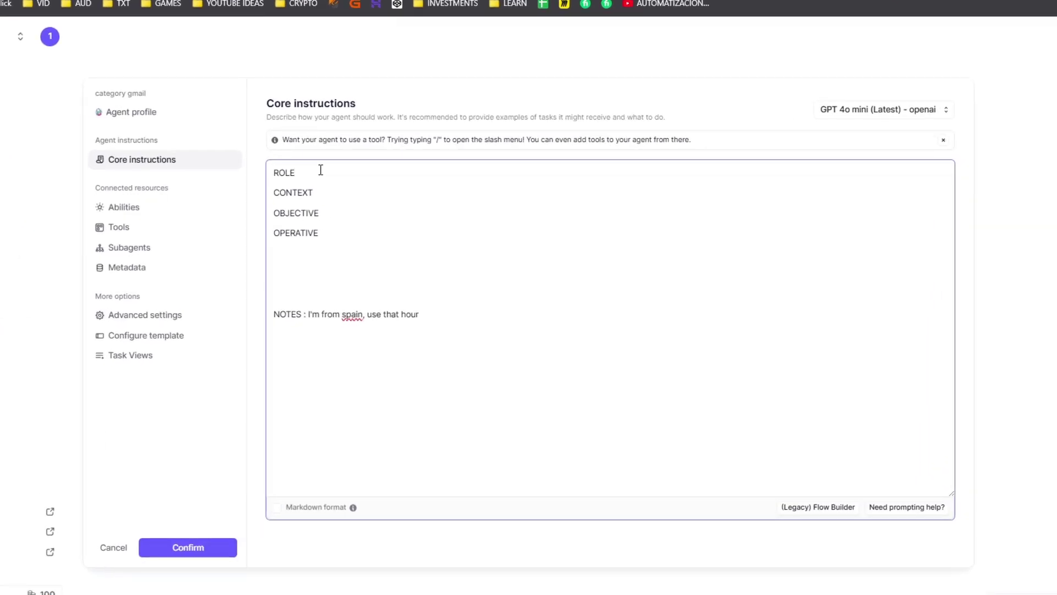
pyautogui.press('Return')
pyautogui.write('You')
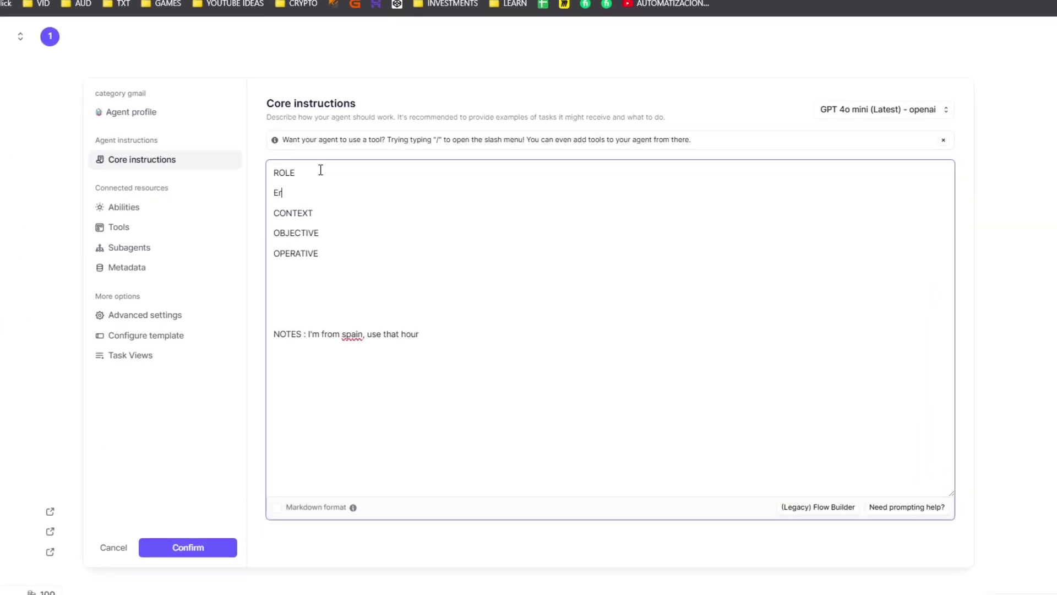
pyautogui.write("'re")
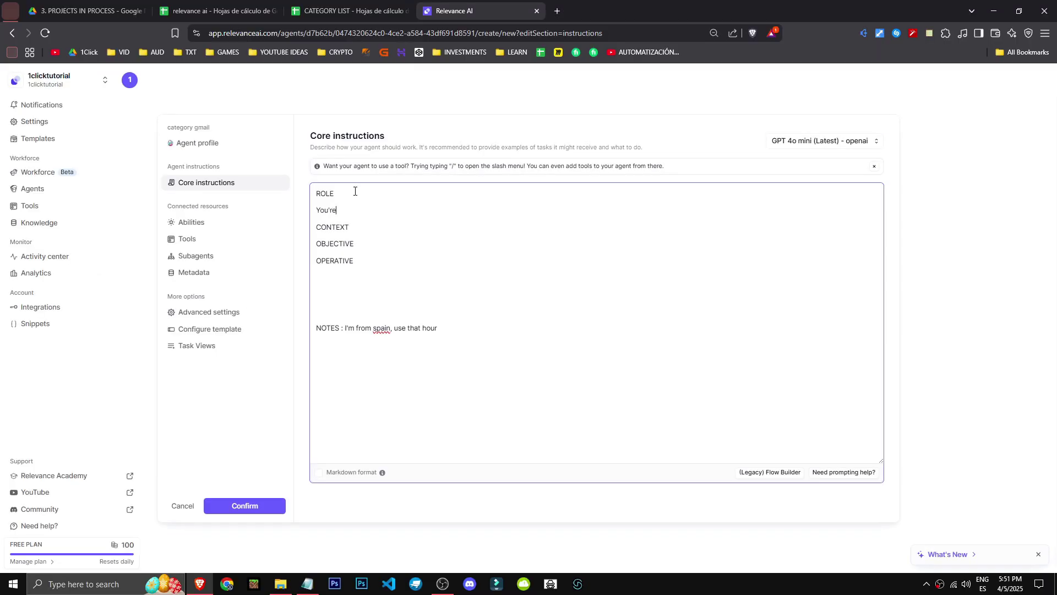
pyautogui.write(' an assistant')
pyautogui.press('BackSpace')
pyautogui.press('BackSpace')
pyautogui.press('BackSpace')
pyautogui.press('BackSpace')
pyautogui.press('BackSpace')
pyautogui.press('BackSpace')
pyautogui.press('BackSpace')
pyautogui.press('BackSpace')
pyautogui.press('BackSpace')
pyautogui.press('BackSpace')
pyautogui.press('BackSpace')
pyautogui.press('BackSpace')
pyautogui.write('a subassistant')
# Add an empty line under the CONTEXT heading and another under OBJECTIVE
pyautogui.click(397, 224)
pyautogui.press('Return')
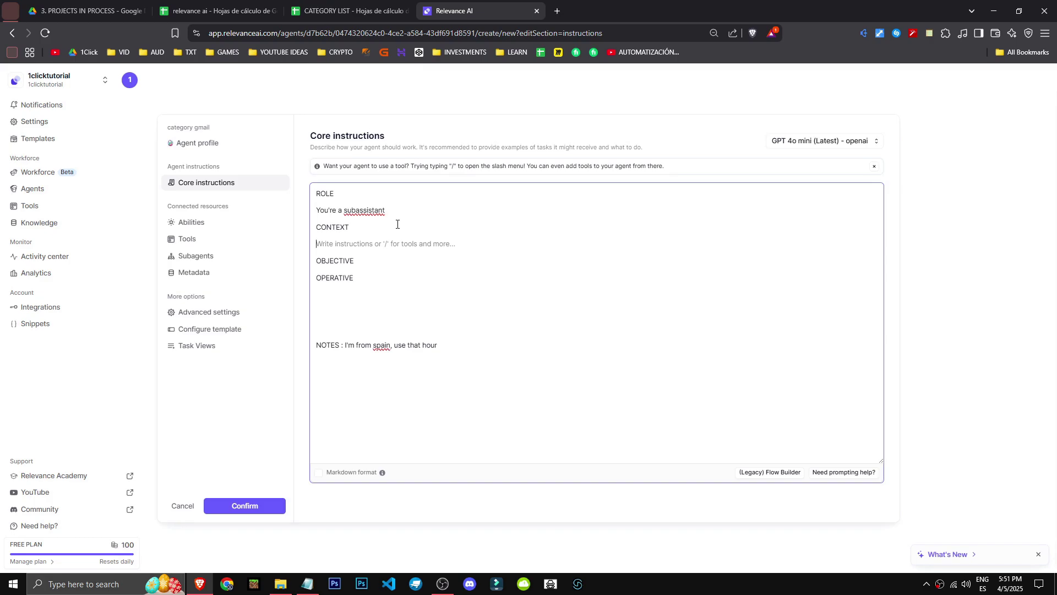
pyautogui.click(427, 257)
pyautogui.press('Return')
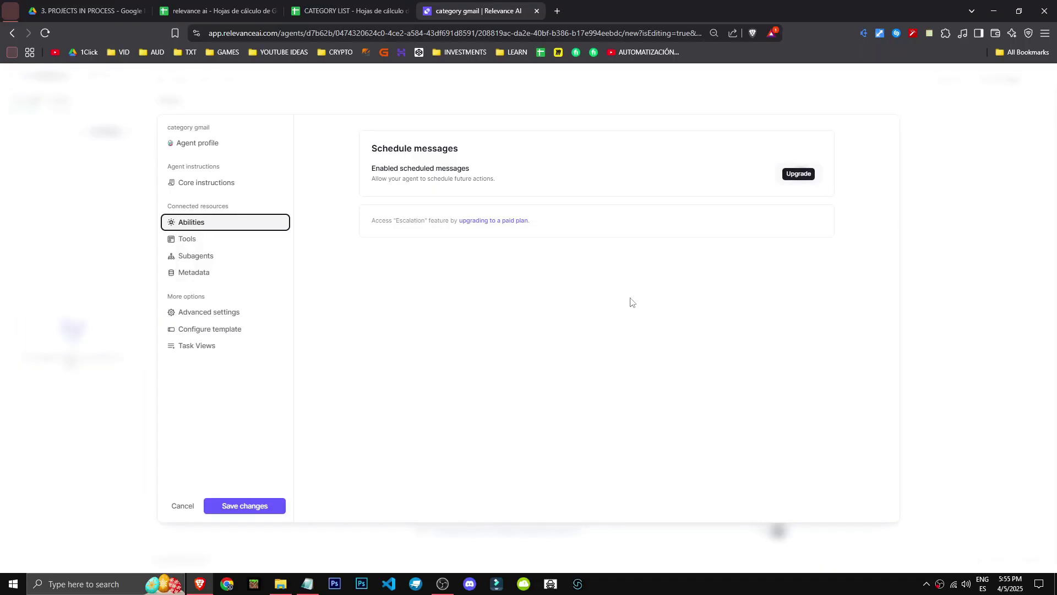
# Close the agent editor and reopen the category gmail agent's configuration from the agents list
pyautogui.press('Escape')
pyautogui.click(11, 76)
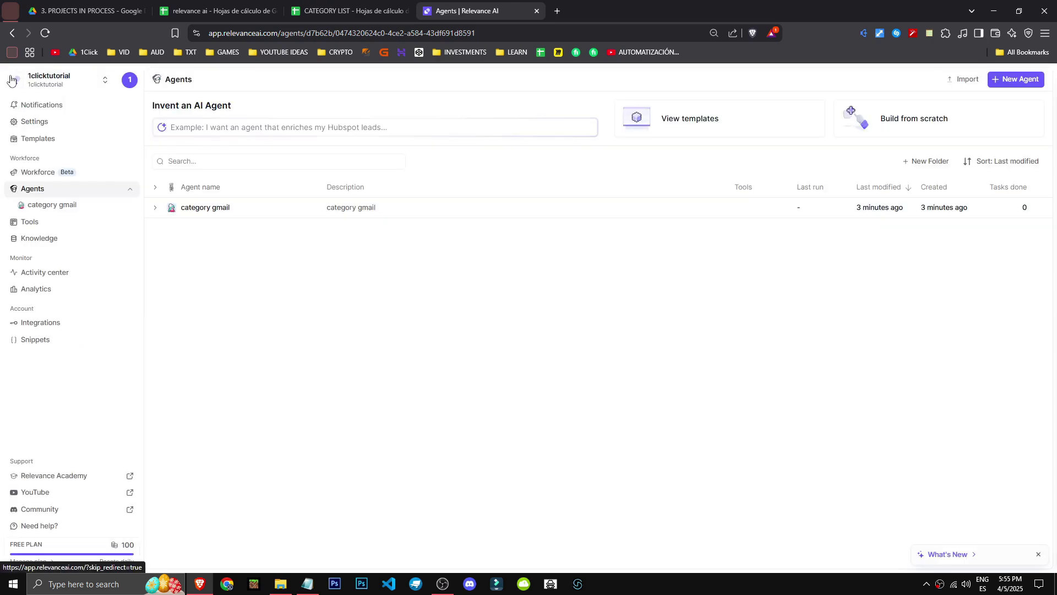
pyautogui.click(1042, 208)
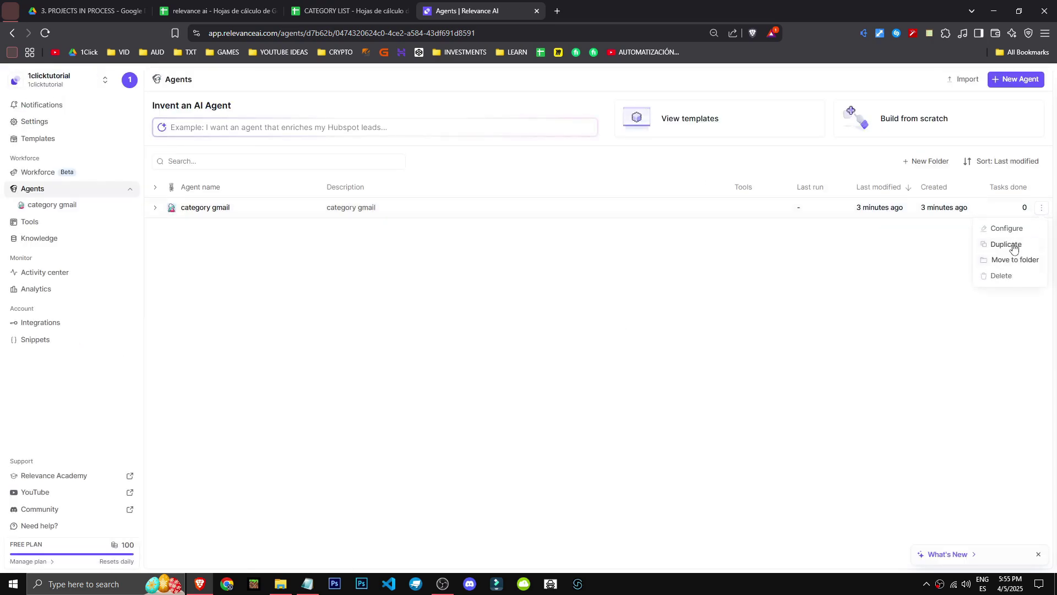
pyautogui.click(1007, 228)
# Examine the agent's Subagents section and its options for adding a new sub-agent
pyautogui.click(195, 256)
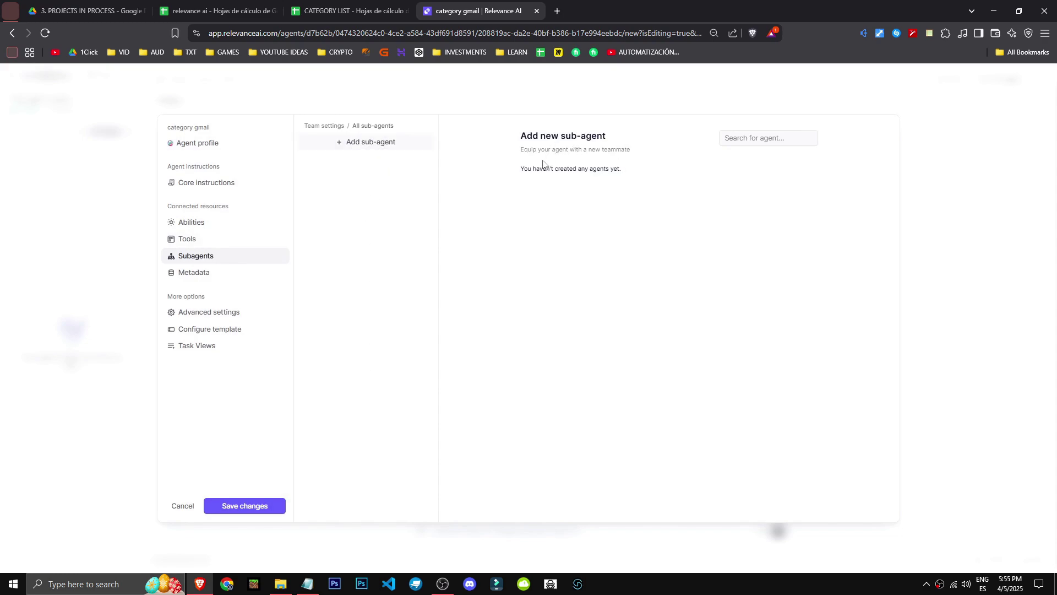
pyautogui.moveTo(523, 166); pyautogui.dragTo(630, 185)
pyautogui.click(635, 193)
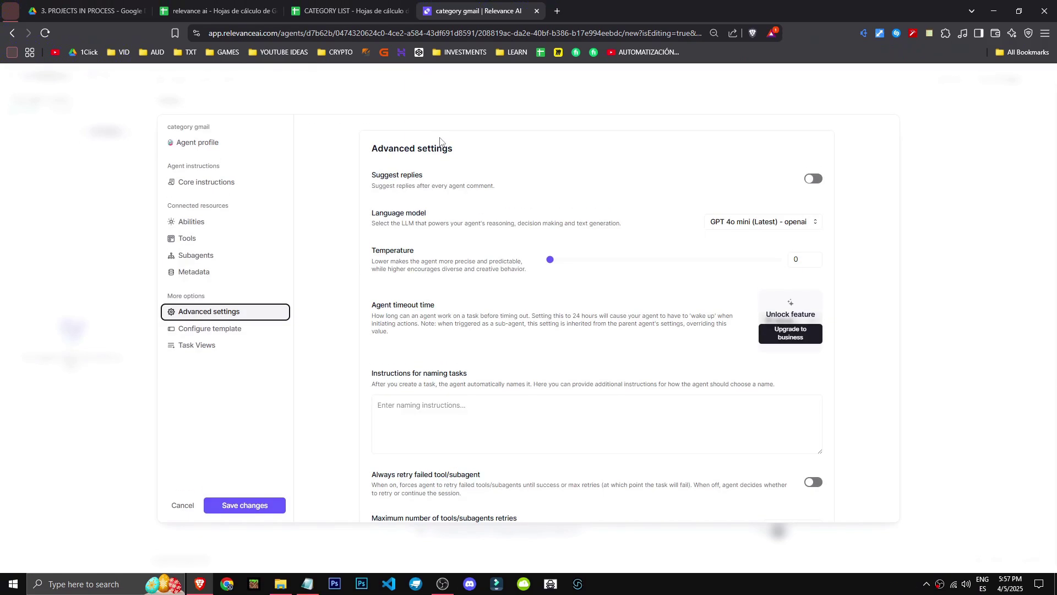
# Leave the agent editor, reopen the category gmail agent from the agents list and show its Advanced settings
pyautogui.scroll(-5, 440, 142)
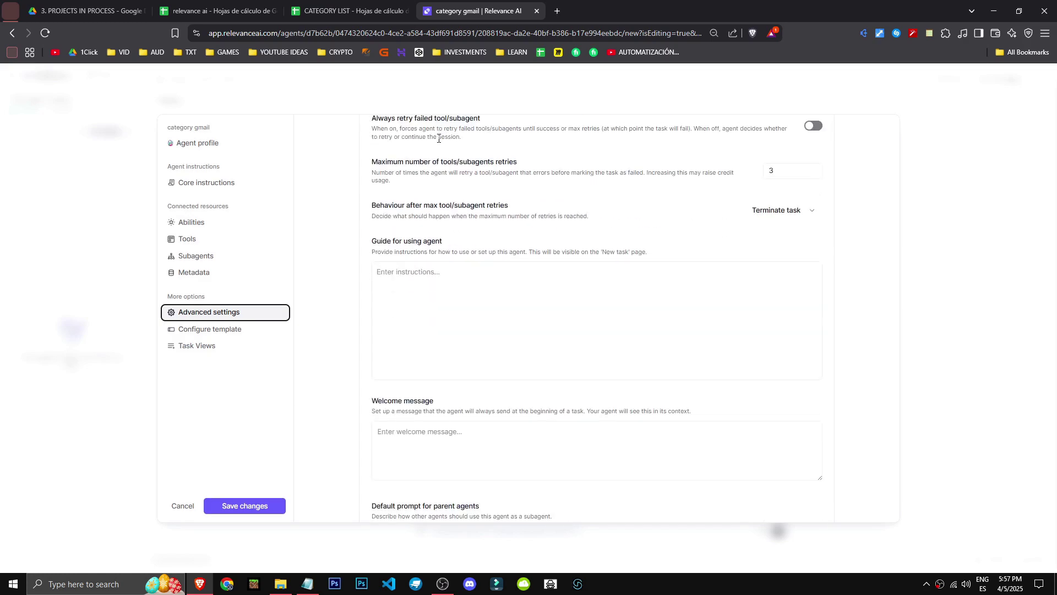
pyautogui.press('Escape')
pyautogui.click(12, 75)
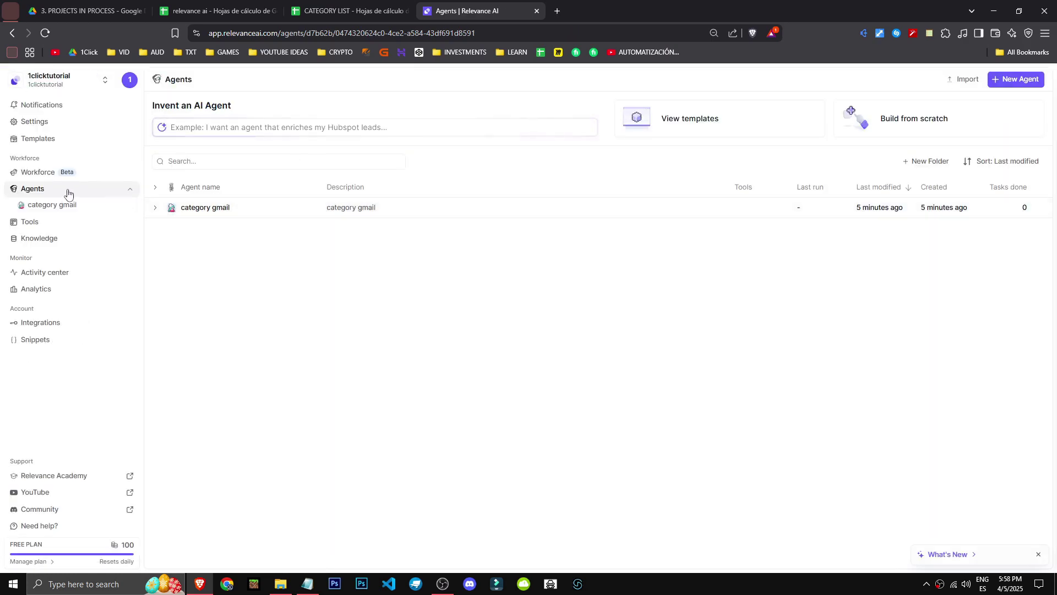
pyautogui.click(1037, 209)
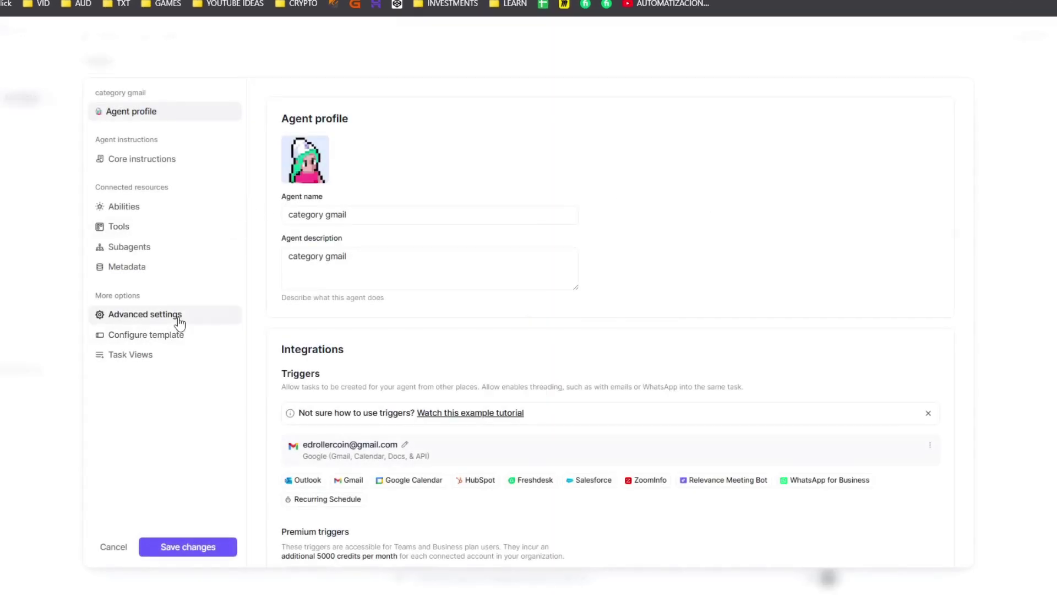
pyautogui.click(180, 323)
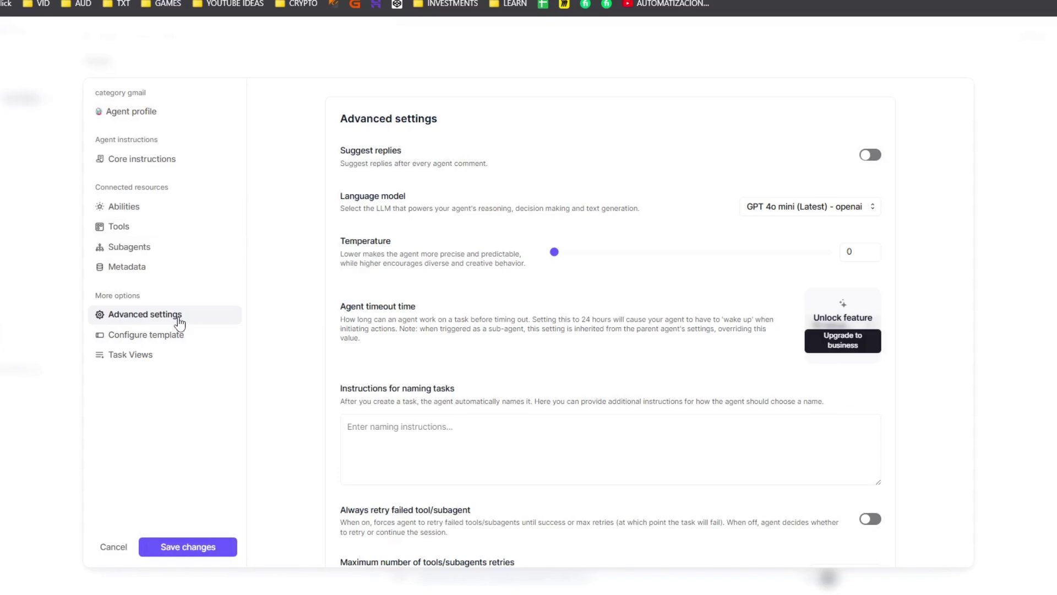
# Examine the Suggest replies option and the OpenAI models offered as the agent's language model
pyautogui.moveTo(332, 152)
pyautogui.mouseDown()
pyautogui.moveTo(497, 162)
pyautogui.moveTo(353, 151)
pyautogui.mouseUp()
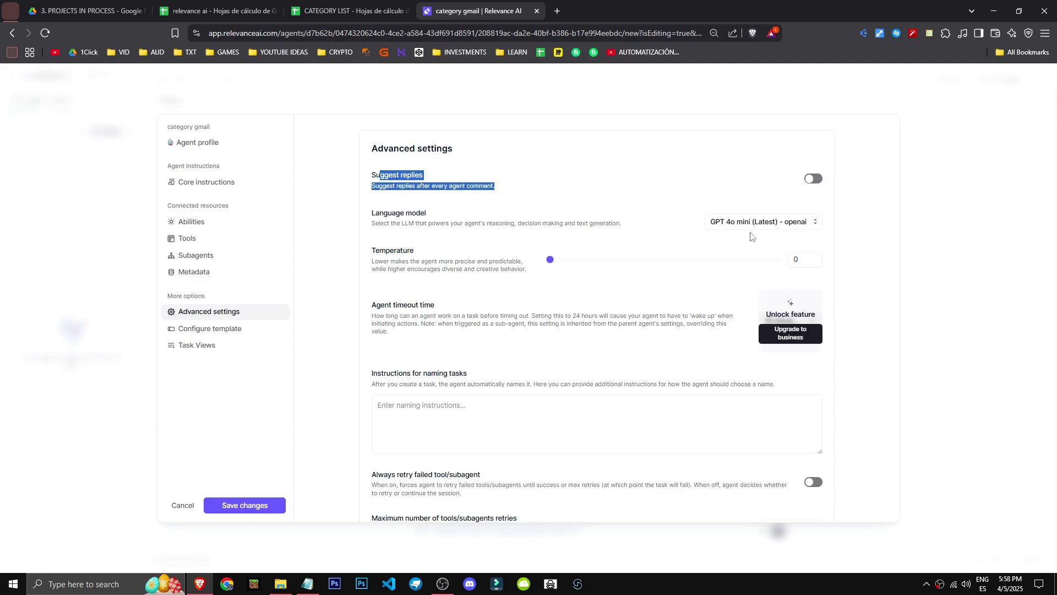
pyautogui.moveTo(371, 223); pyautogui.dragTo(639, 227)
pyautogui.click(639, 227)
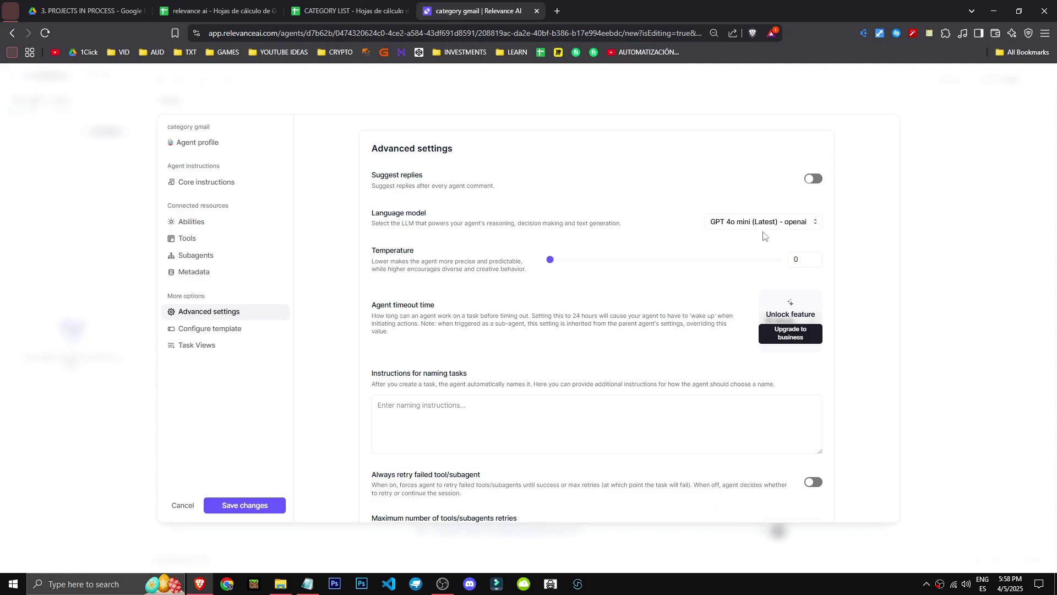
pyautogui.click(760, 229)
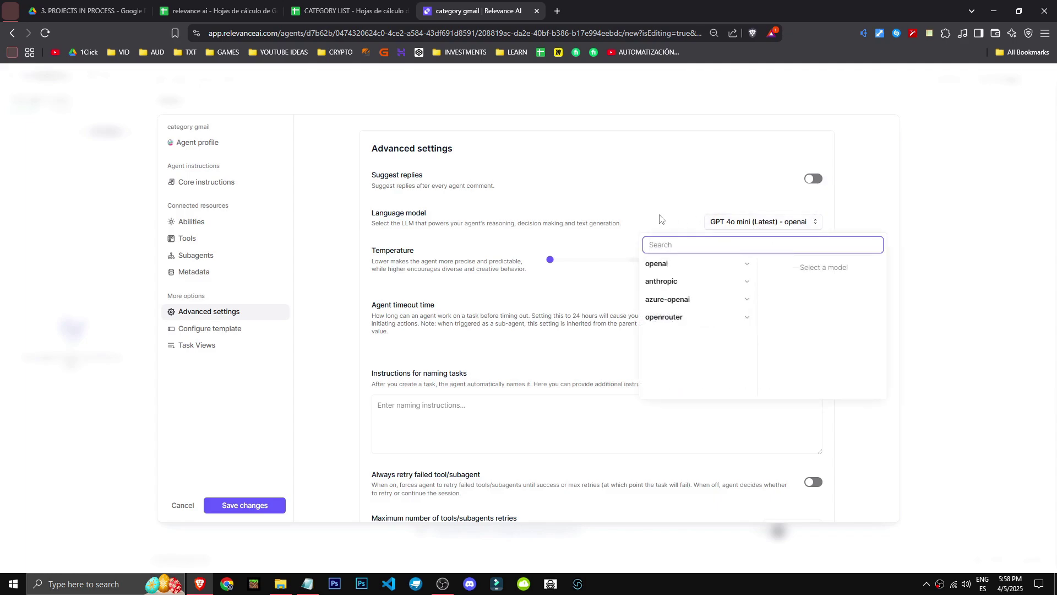
pyautogui.click(683, 268)
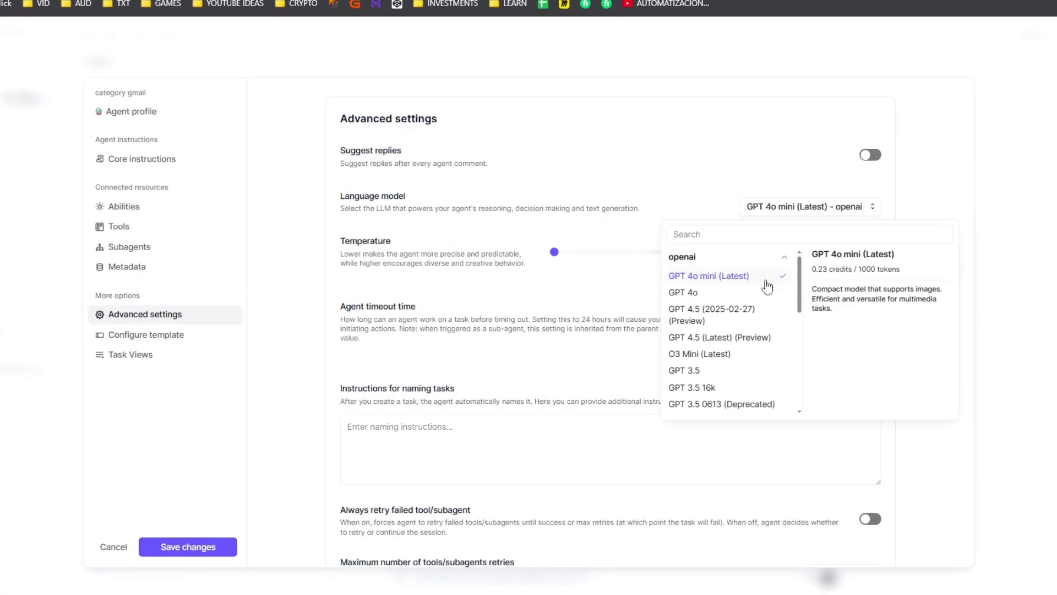
pyautogui.click(712, 283)
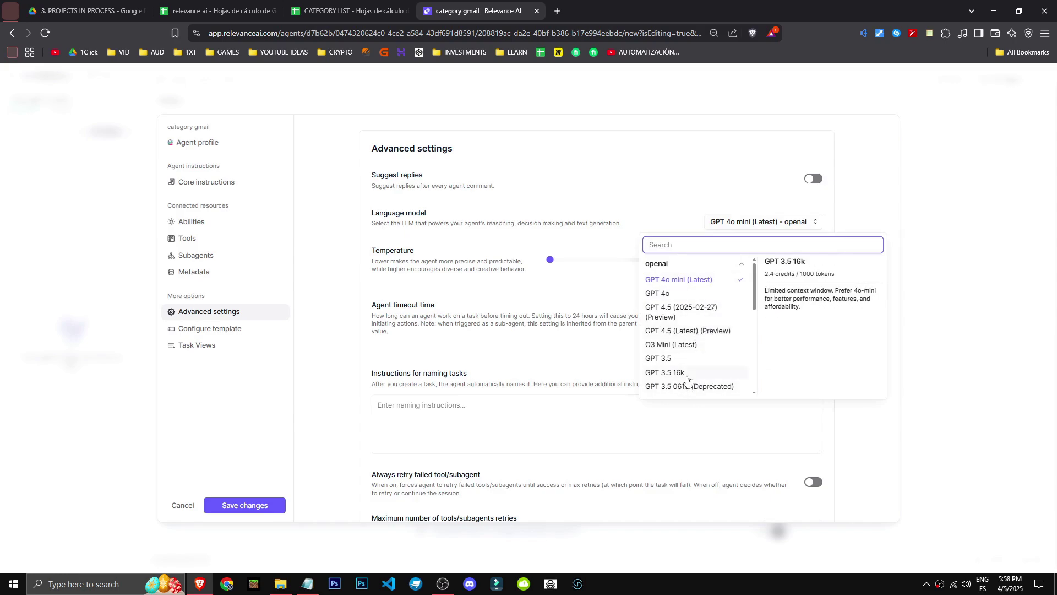
pyautogui.scroll(-10, 688, 369)
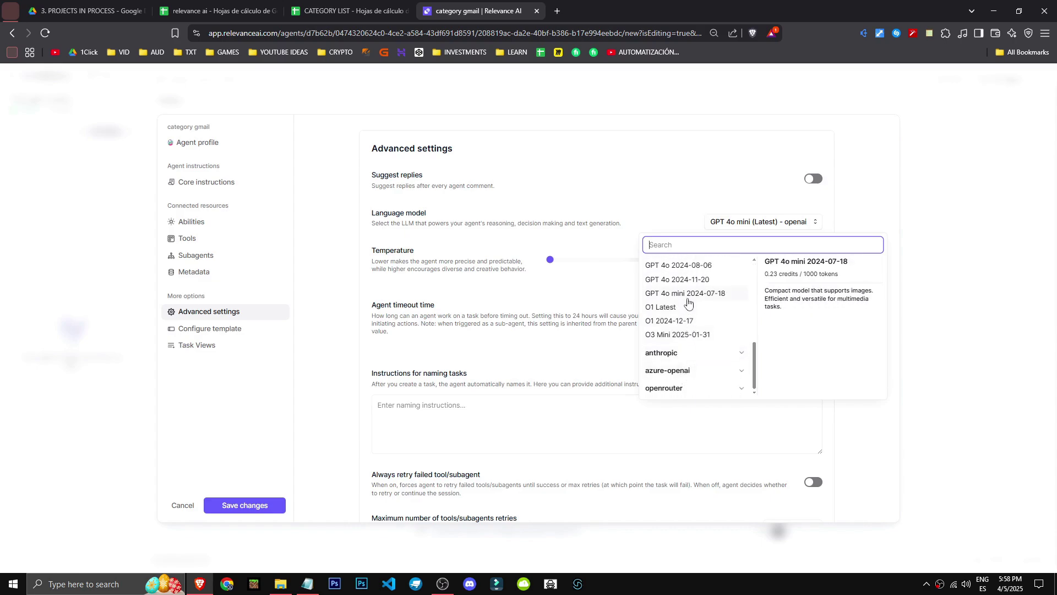
pyautogui.scroll(10, 688, 300)
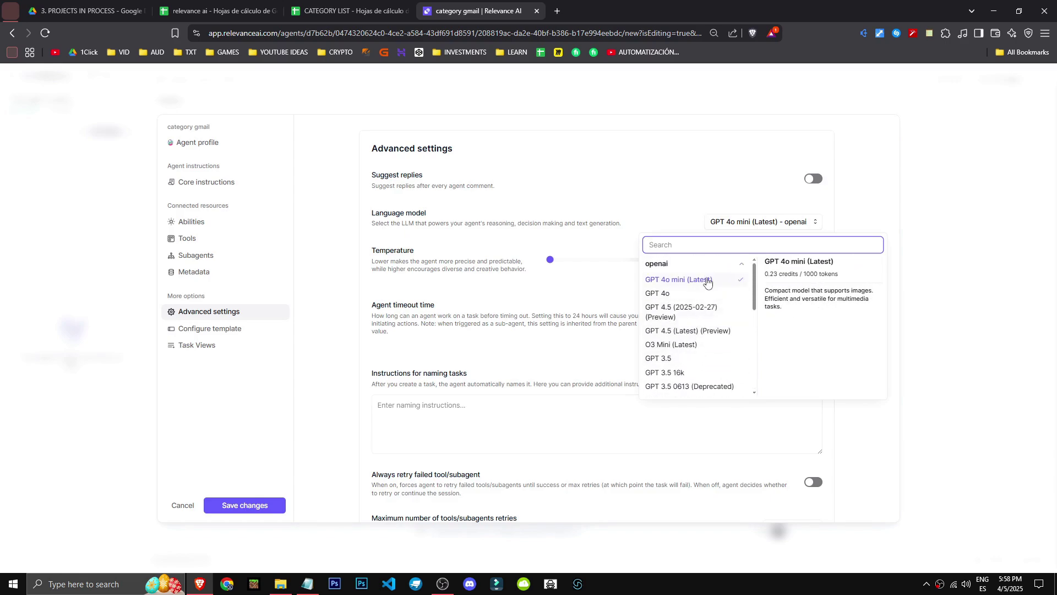
# Examine the Anthropic, Azure OpenAI and OpenRouter groups in the language model list, then leave the list
pyautogui.click(695, 264)
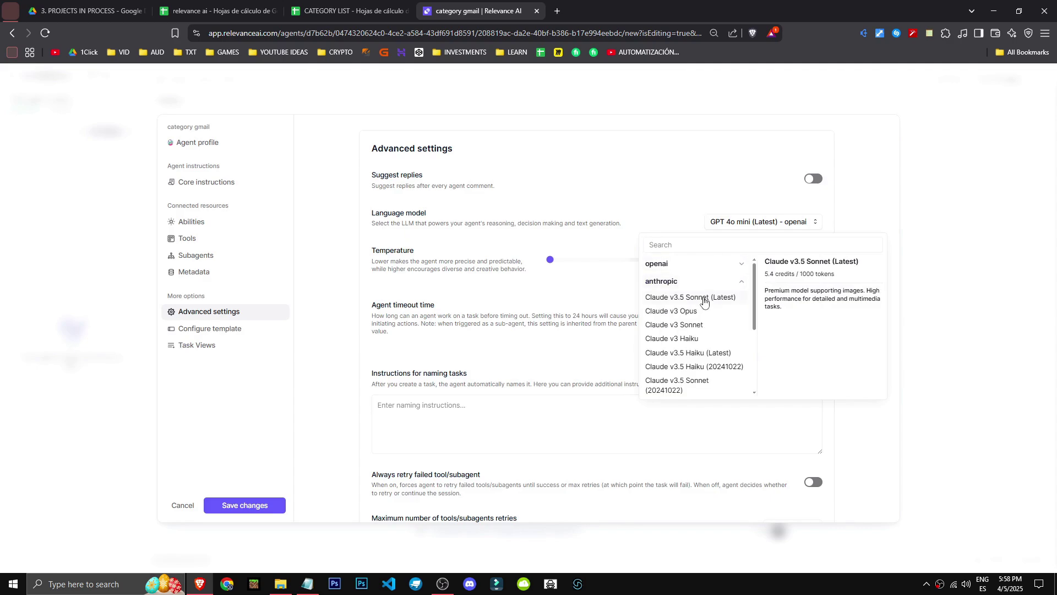
pyautogui.scroll(-2, 708, 380)
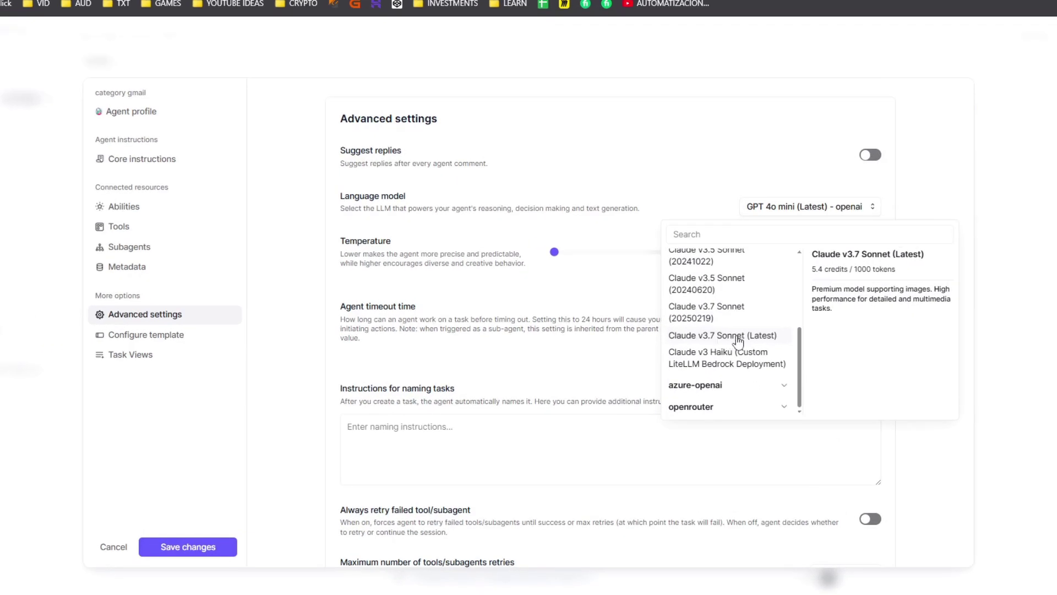
pyautogui.scroll(5, 732, 340)
pyautogui.click(735, 278)
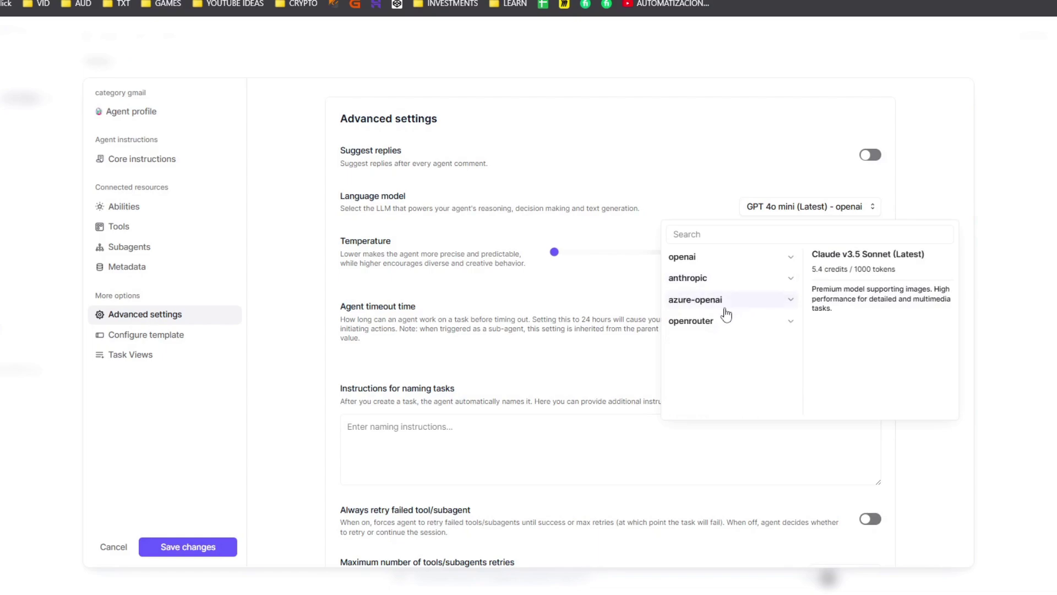
pyautogui.click(724, 305)
pyautogui.click(727, 302)
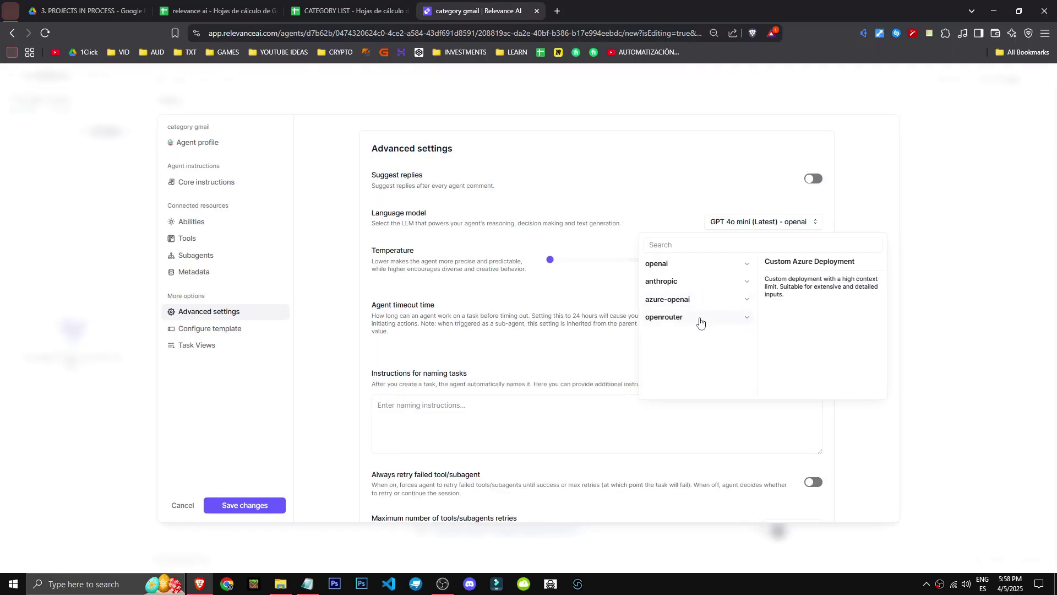
pyautogui.click(700, 320)
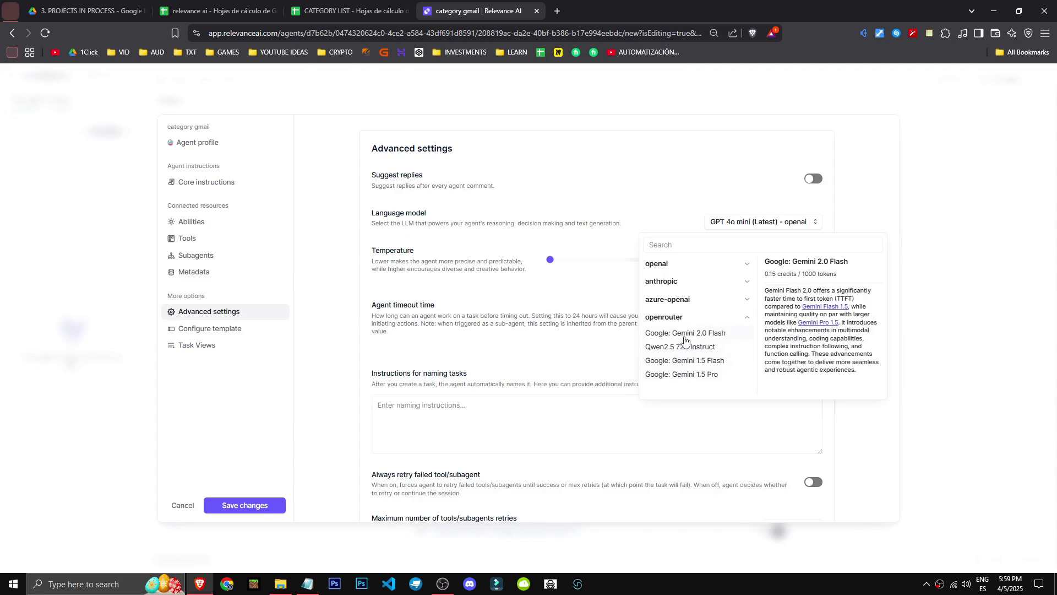
pyautogui.click(680, 317)
pyautogui.click(665, 225)
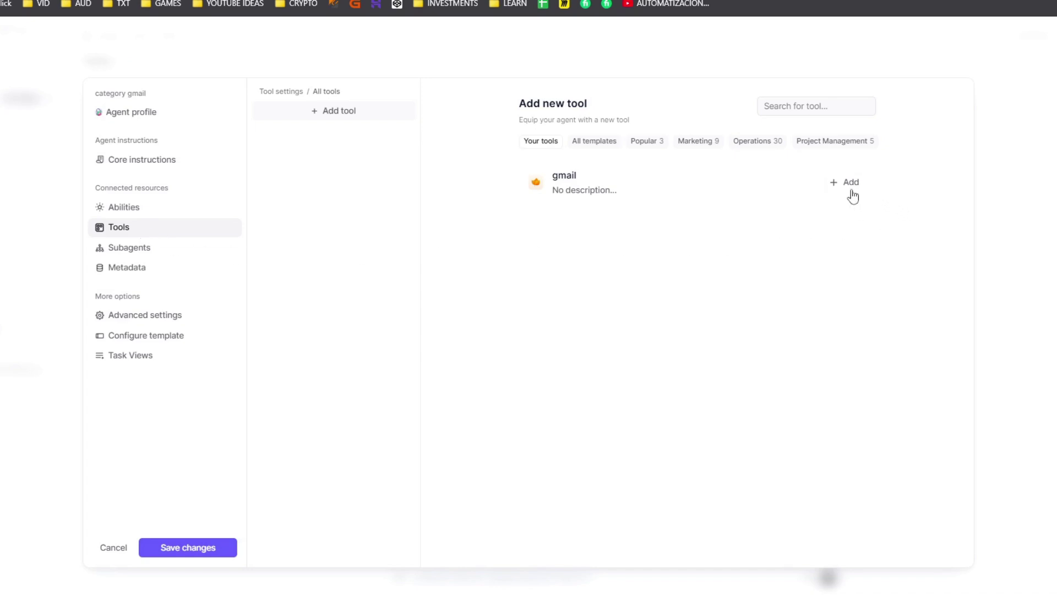
# Add the existing gmail tool to the agent with its default approval and fail-behaviour settings, and save the agent
pyautogui.click(844, 182)
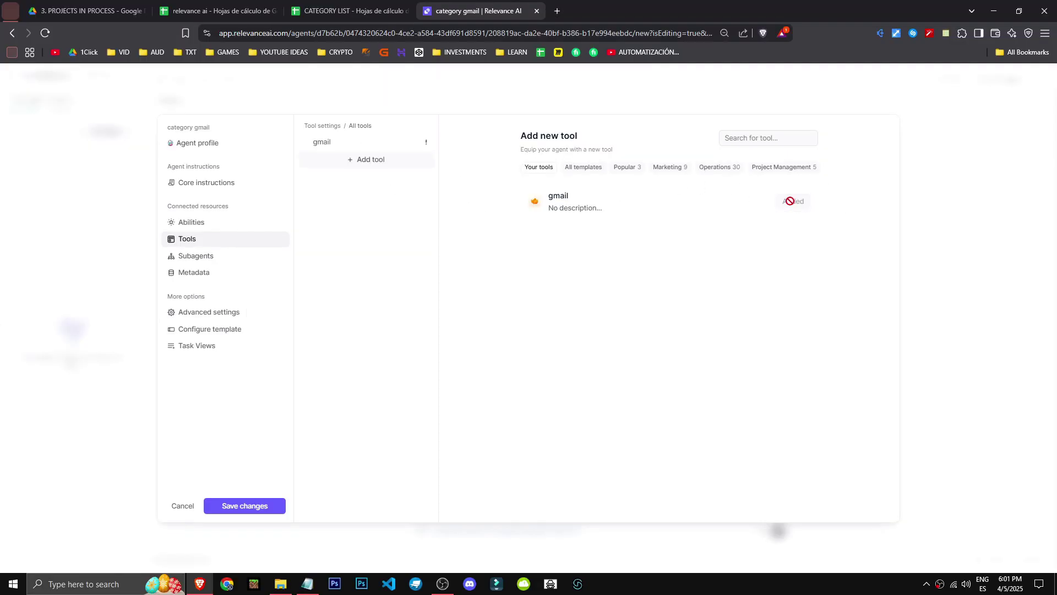
pyautogui.click(336, 146)
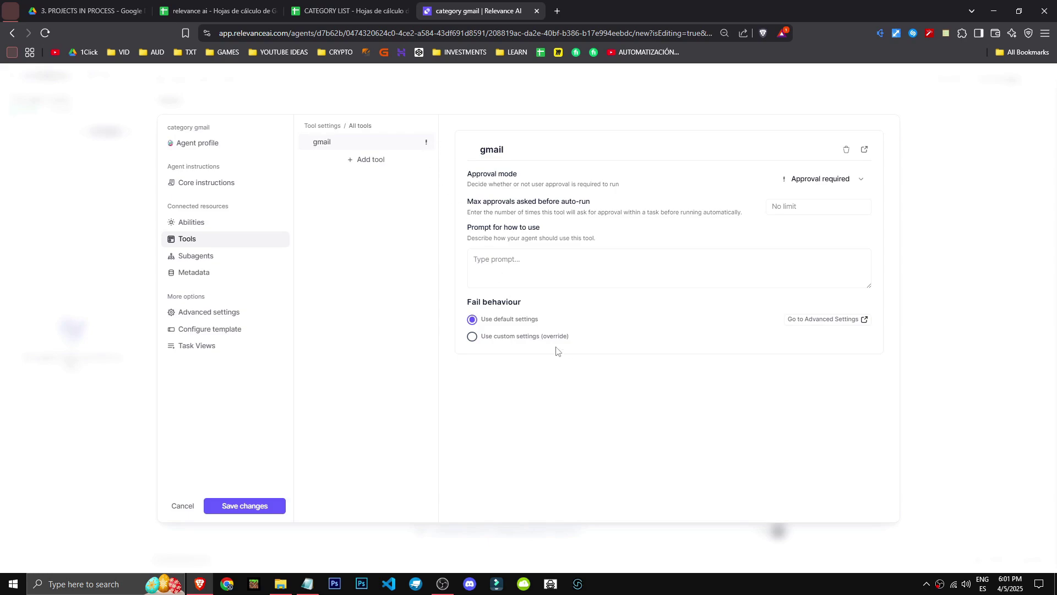
pyautogui.click(534, 267)
pyautogui.moveTo(482, 173); pyautogui.dragTo(628, 184)
pyautogui.click(589, 211)
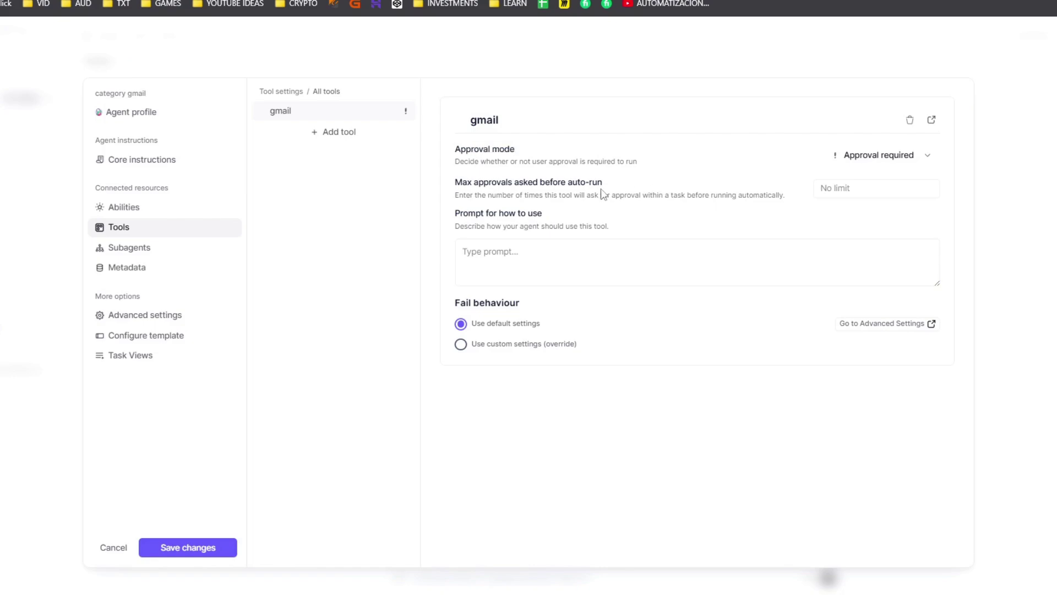
pyautogui.moveTo(467, 201); pyautogui.dragTo(572, 201)
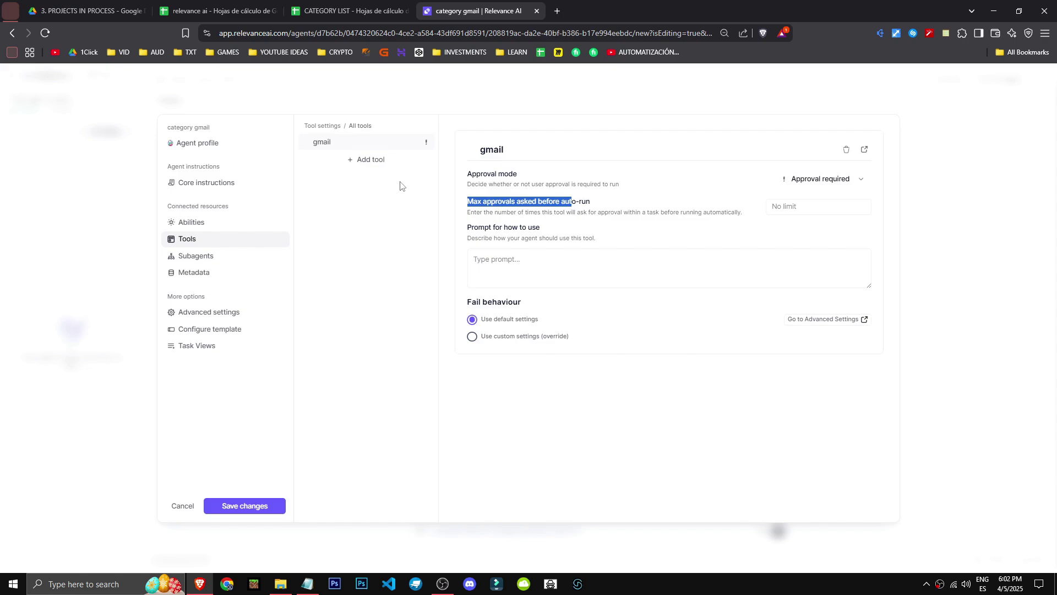
pyautogui.click(238, 508)
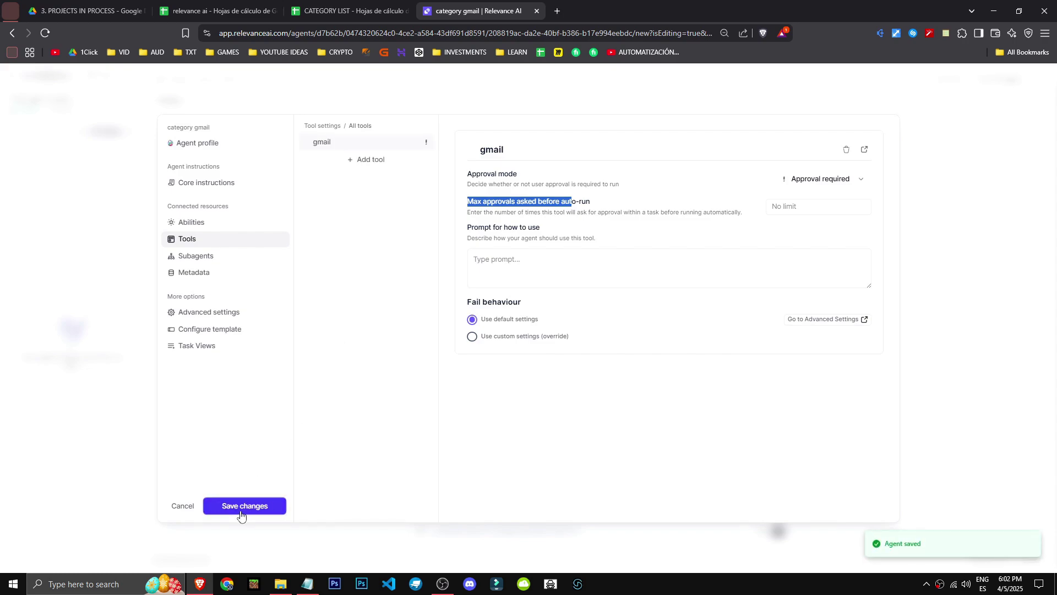
# Examine the workspace's Tools page, including the blank new-tool builder and the tool export options
pyautogui.click(16, 81)
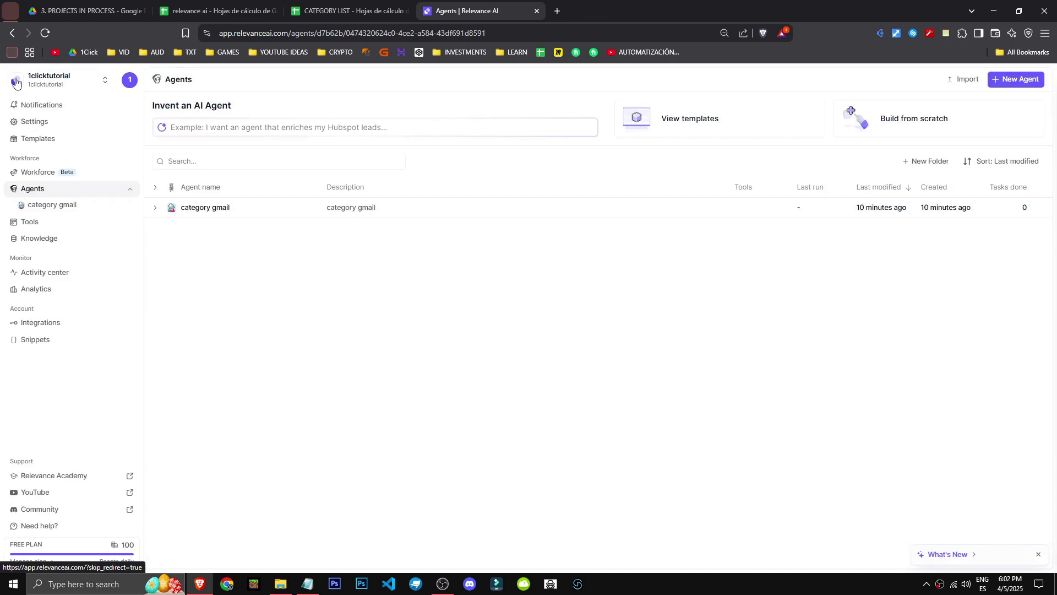
pyautogui.click(110, 223)
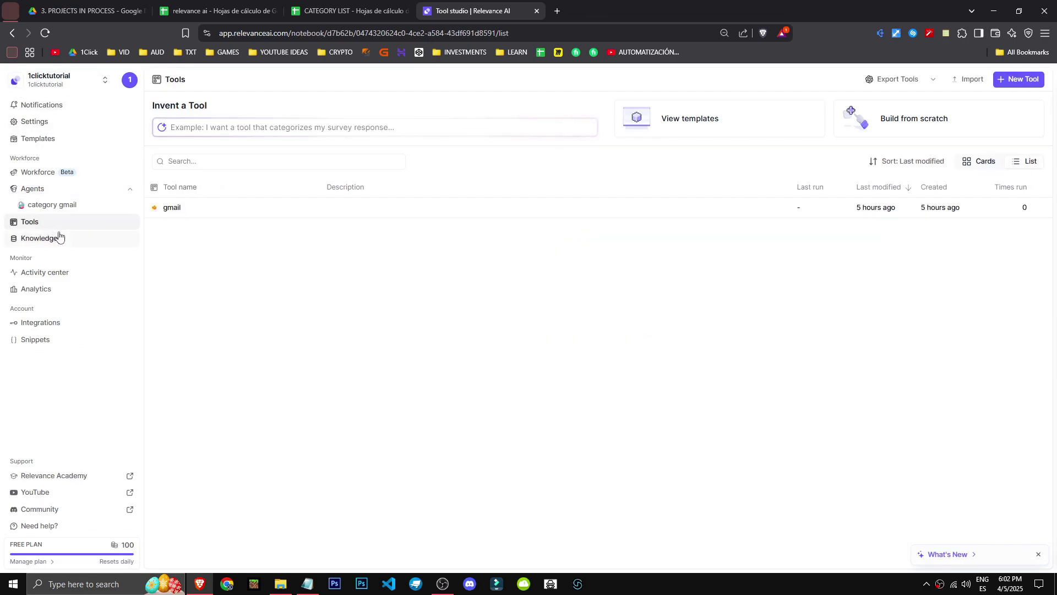
pyautogui.click(1016, 78)
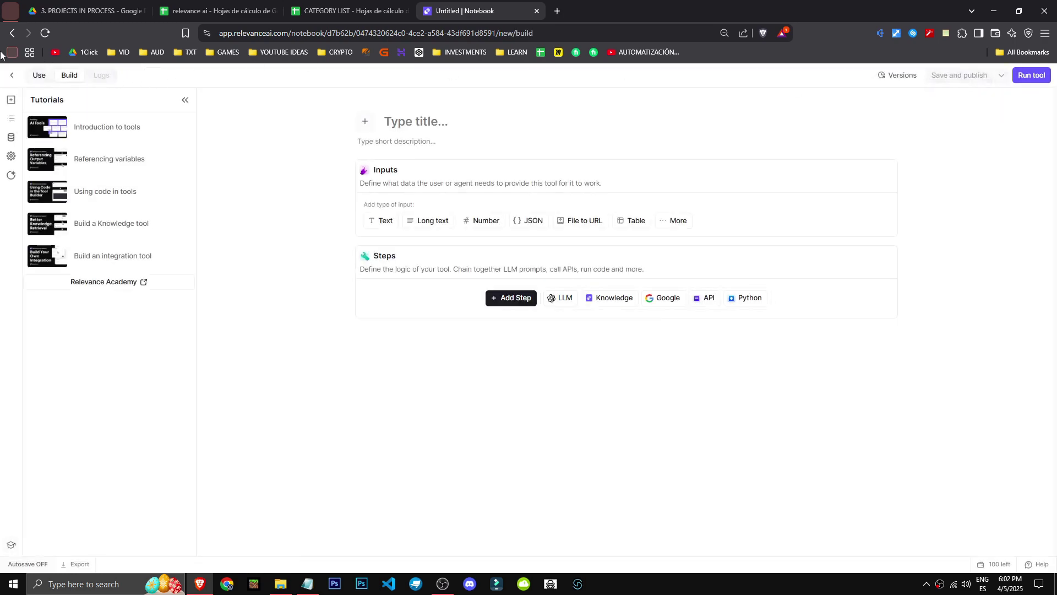
pyautogui.click(12, 33)
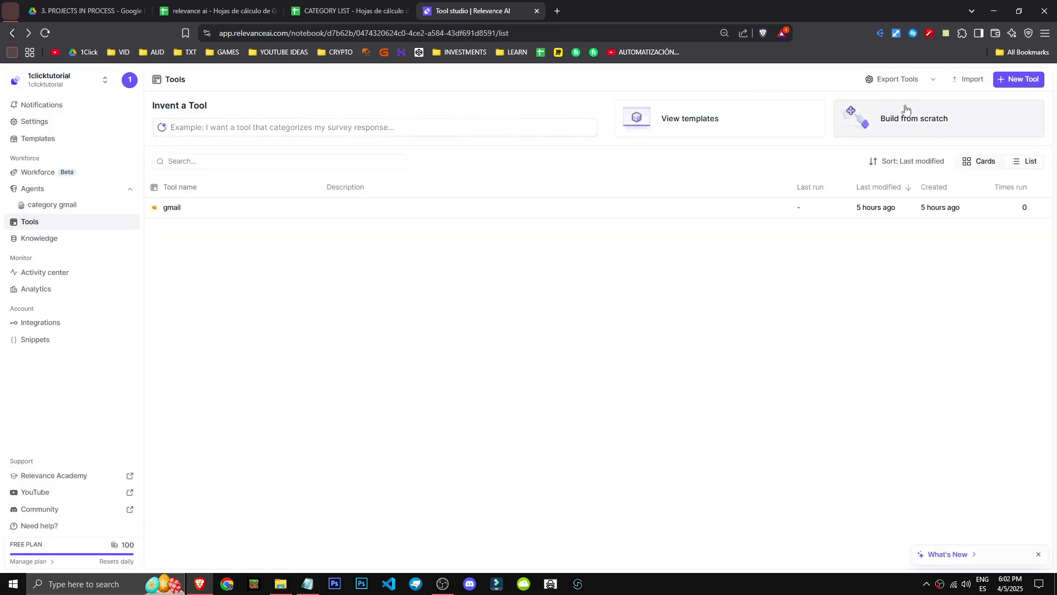
pyautogui.click(917, 79)
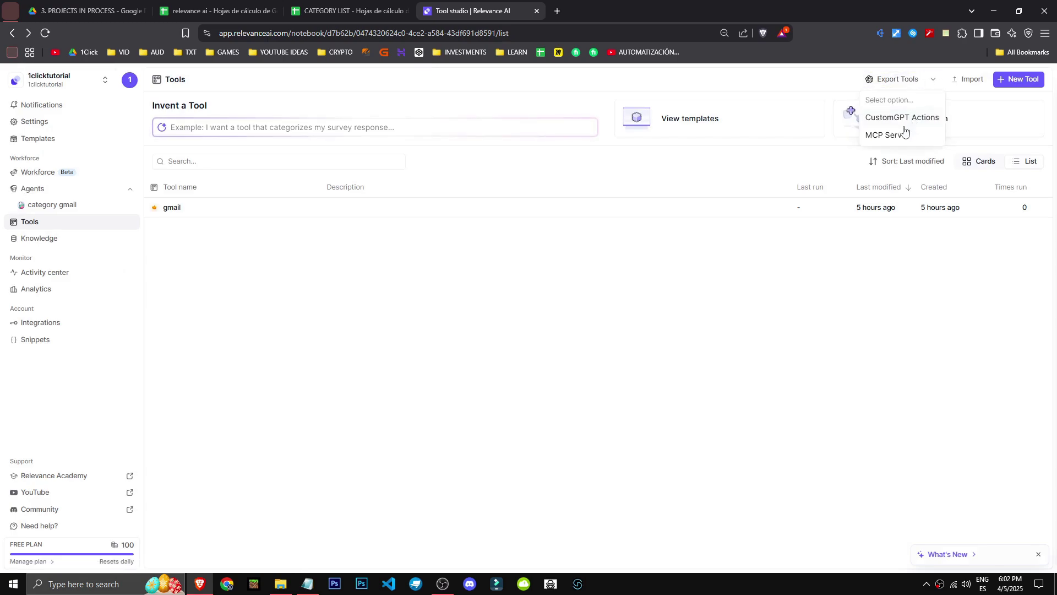
pyautogui.click(748, 360)
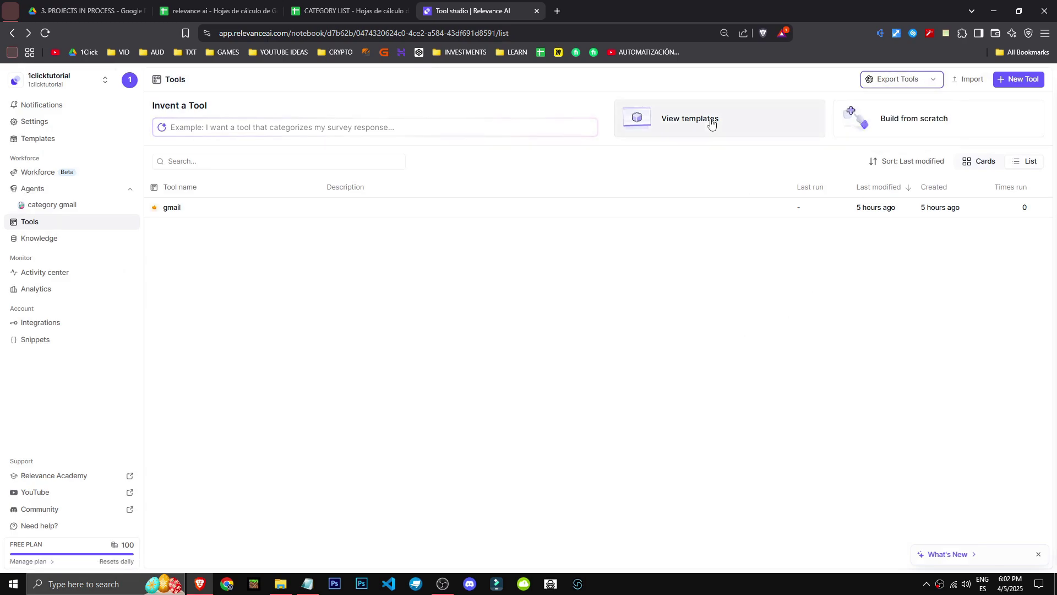